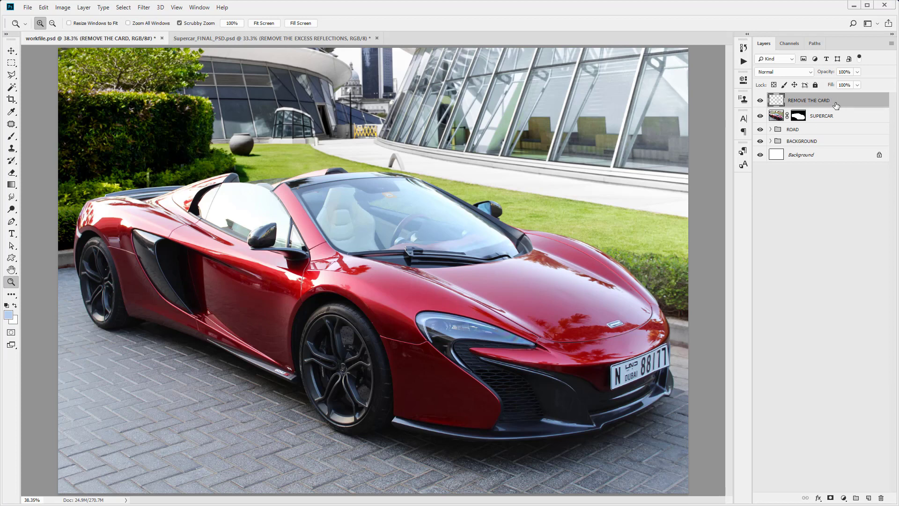
Merge duplicates of the SUPERCAR and REMOVE THE CARD layers into a single layer named REMOVE THE EXCESS REFLECTIONS.
left_click_drag(836, 106, 868, 497)
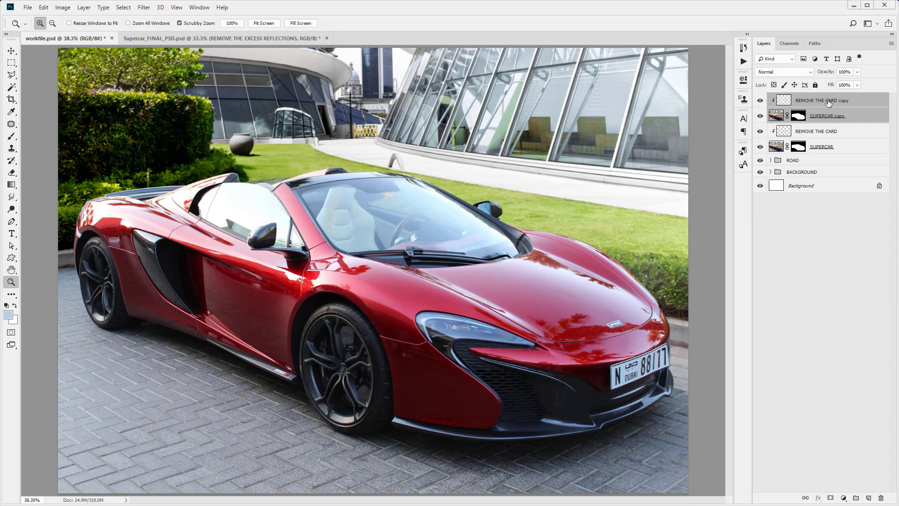
key("ctrl+e")
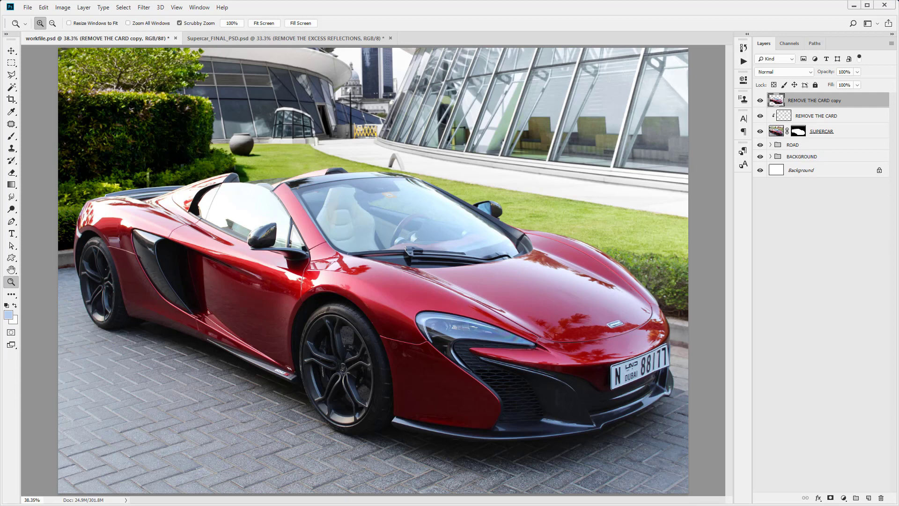
double_click(805, 101)
type("REMOVE THE EXCESS REFLECTIONS")
key("Return")
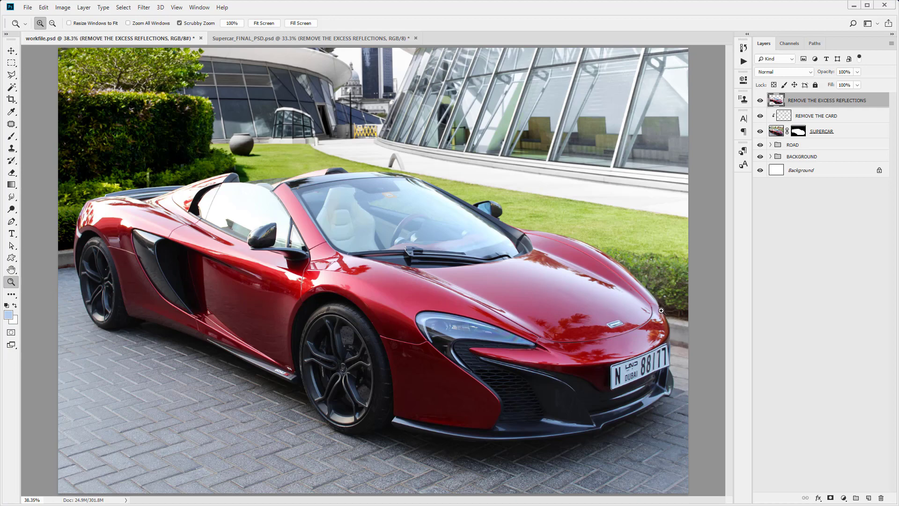
Patch out the small reddish spot beside the hood's seam and the dark reflection near the hood's front corner with the Patch tool.
left_click_drag(666, 311, 423, 184)
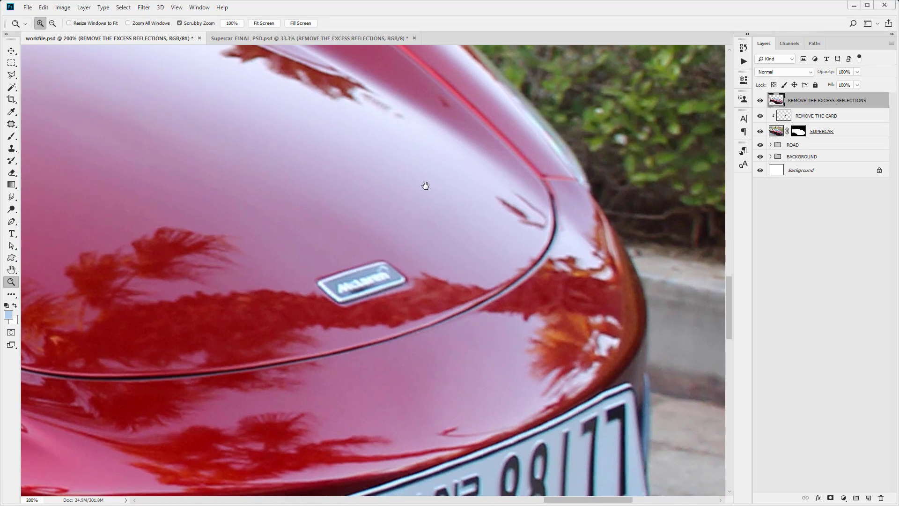
left_click(12, 124)
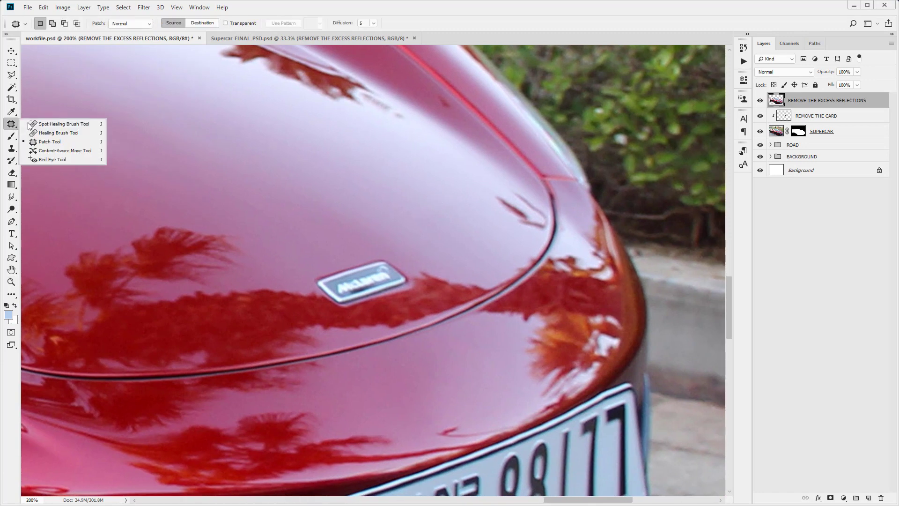
left_click(47, 142)
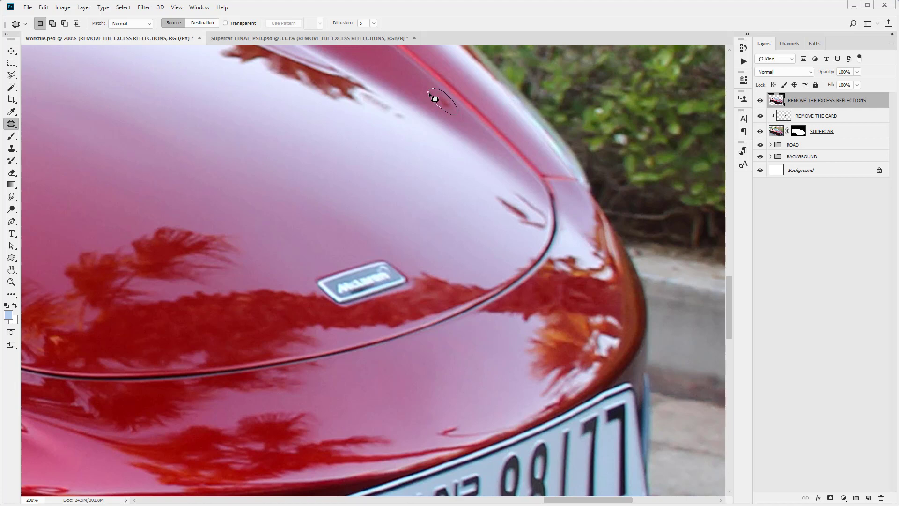
mouse_move(430, 93)
left_mouse_down()
mouse_move(415, 81)
mouse_move(422, 89)
left_mouse_up()
key("ctrl+d")
mouse_move(541, 236)
left_mouse_down()
mouse_move(540, 202)
mouse_move(513, 186)
mouse_move(491, 190)
mouse_move(492, 212)
mouse_move(540, 236)
mouse_move(515, 221)
mouse_move(502, 236)
mouse_move(527, 216)
mouse_move(514, 207)
mouse_move(528, 208)
mouse_move(486, 237)
left_mouse_up()
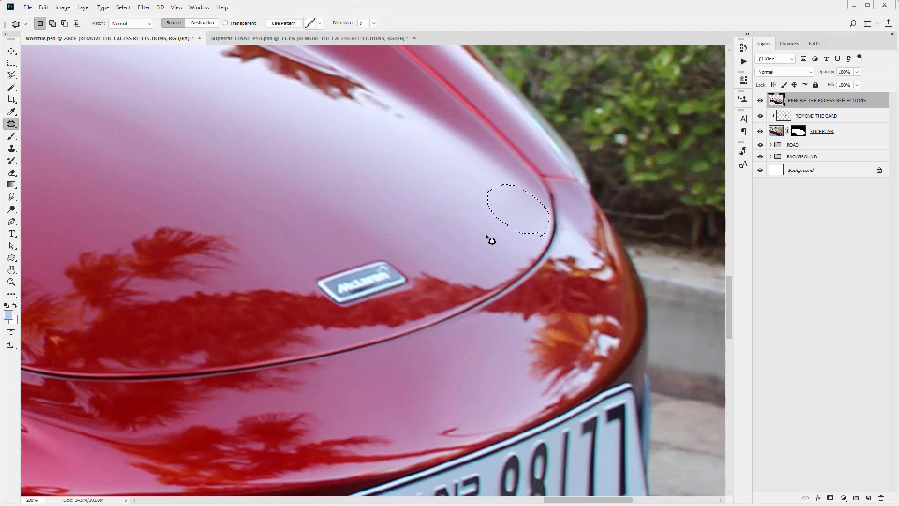
key("ctrl+d")
Compare the patched hood with the original, and patch out the small streak on the bumper just above the number plate.
left_click(760, 102)
left_click(760, 102)
left_click(759, 103)
left_click(760, 102)
mouse_move(430, 435)
left_mouse_down()
mouse_move(482, 437)
mouse_move(514, 424)
mouse_move(473, 414)
mouse_move(430, 436)
mouse_move(470, 416)
left_mouse_up()
key("ctrl+d")
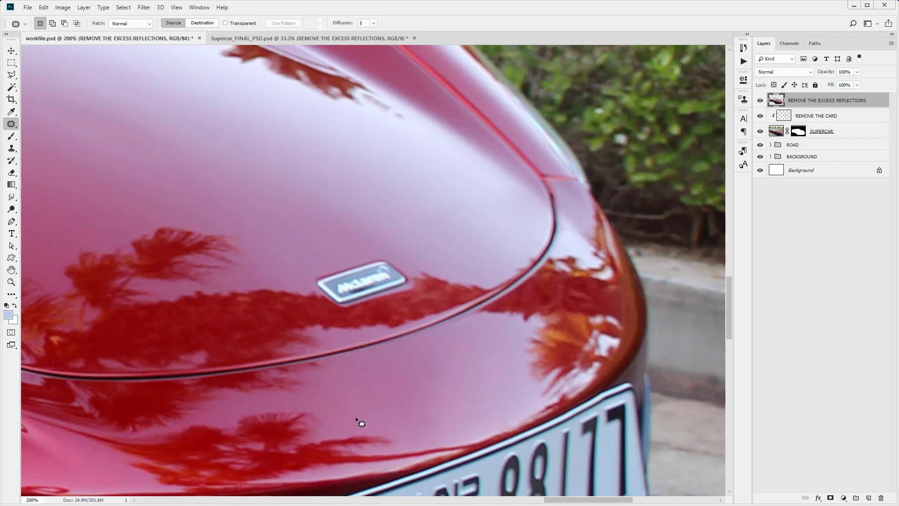
Compare the whole car with and without the REMOVE THE EXCESS REFLECTIONS layer.
key("z")
key("ctrl+0")
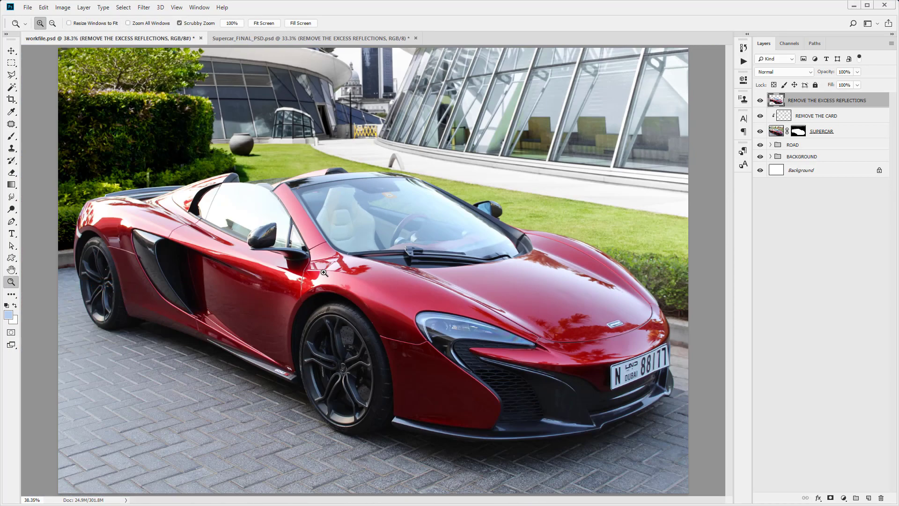
left_click(760, 101)
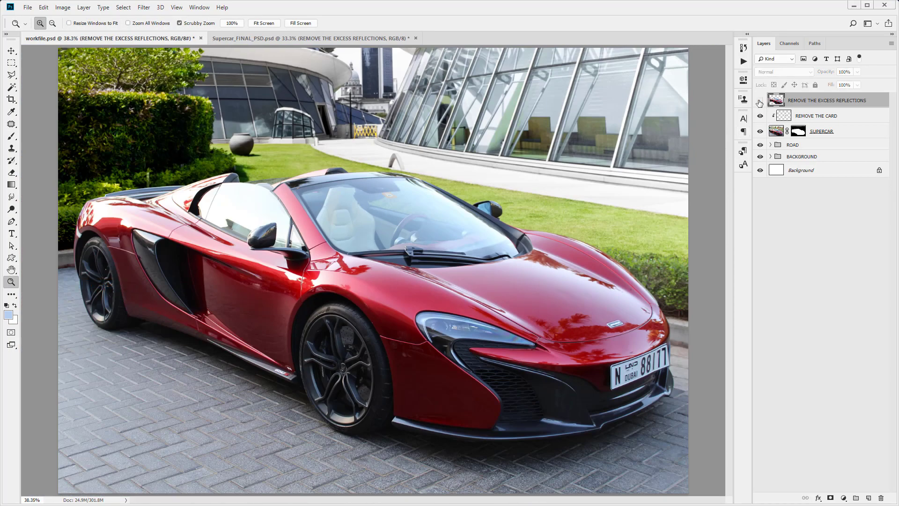
left_click(760, 100)
left_click(760, 100)
left_click(760, 100)
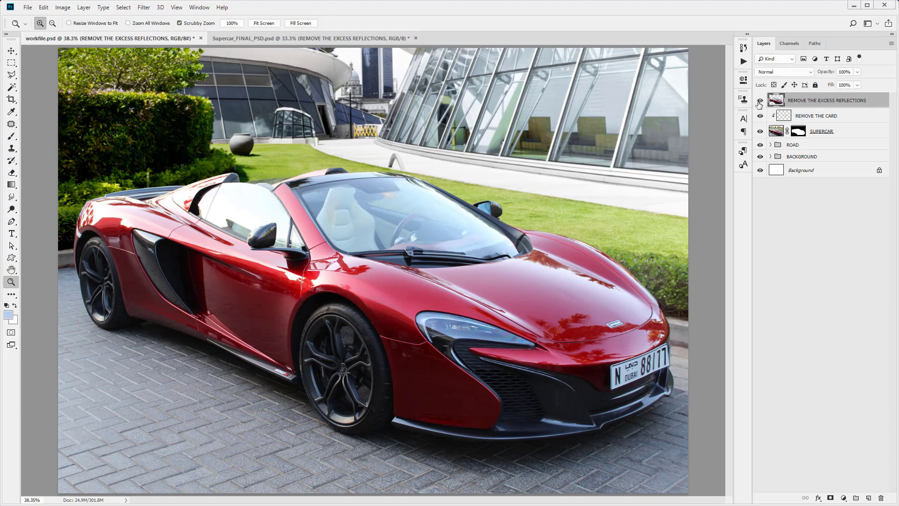
Clone clean paint over the whitish reflection on the bumper between front wheel and headlight, using the Clone Stamp with a 35 px brush.
left_click(434, 339)
left_click(428, 346)
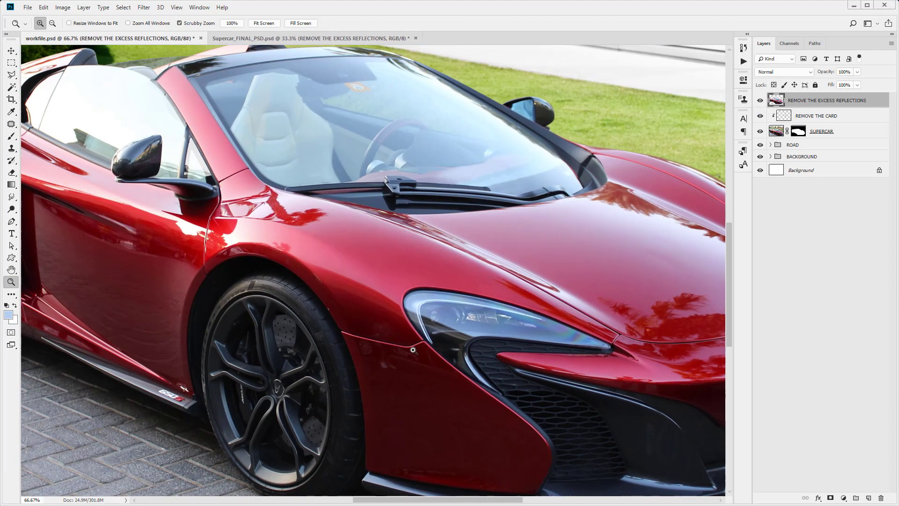
left_click(427, 351)
left_click(435, 363)
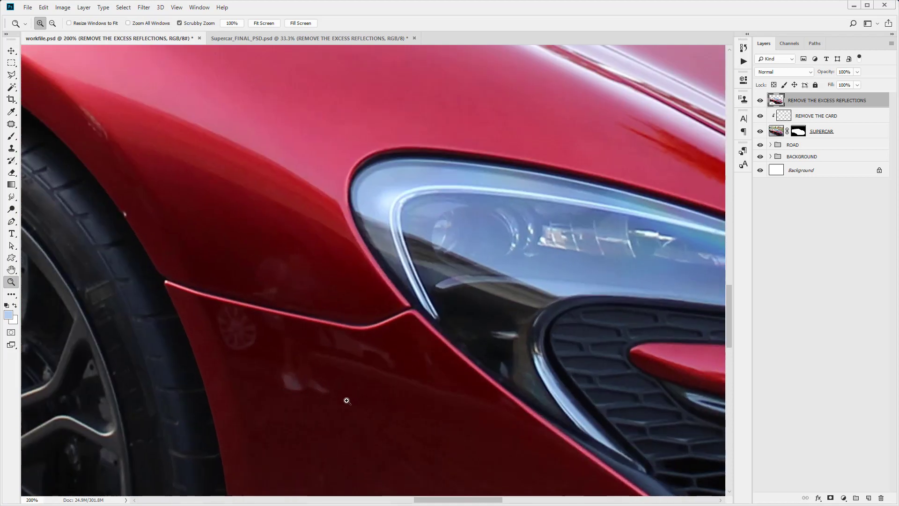
scroll(288, 331, "down", 1)
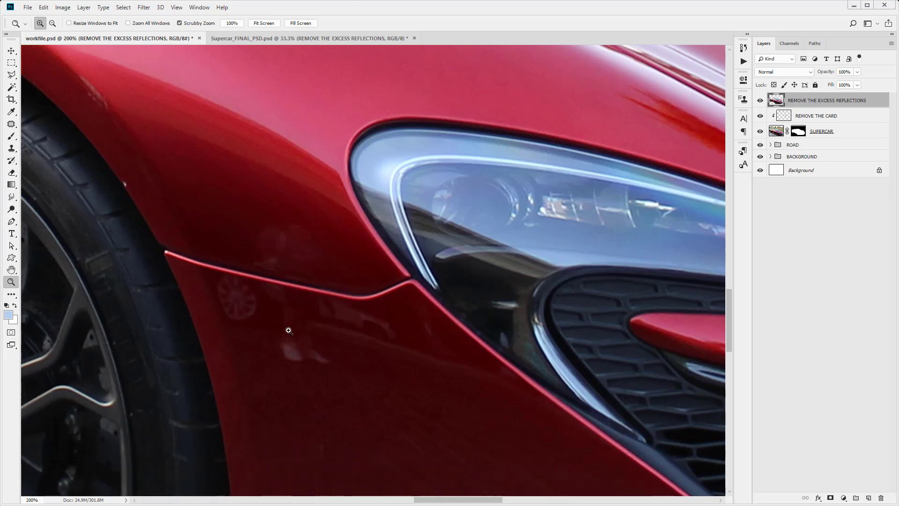
left_click(12, 149)
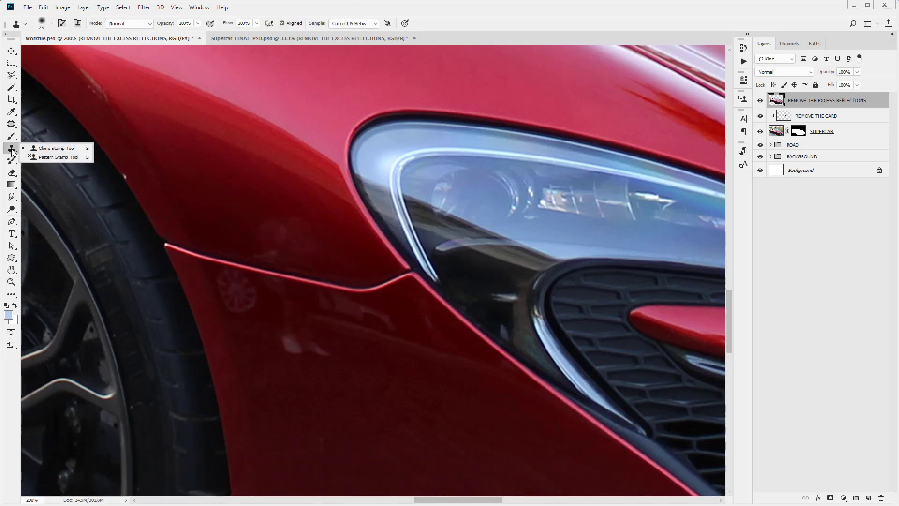
left_click(52, 148)
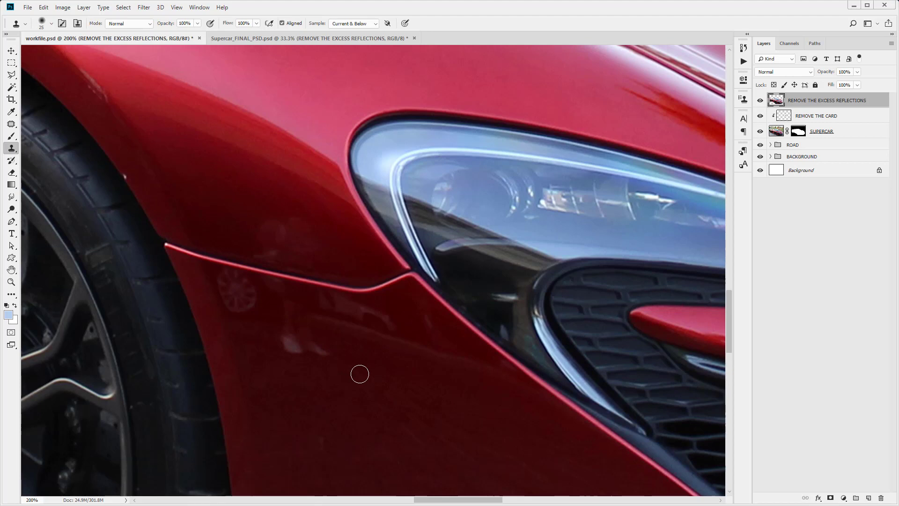
key("bracketright")
key("bracketright")
left_click(435, 370, "alt")
left_click(289, 347)
Clone dark red paint over the faint streaky reflections on the bumper below the panel seam.
left_click(396, 364, "alt")
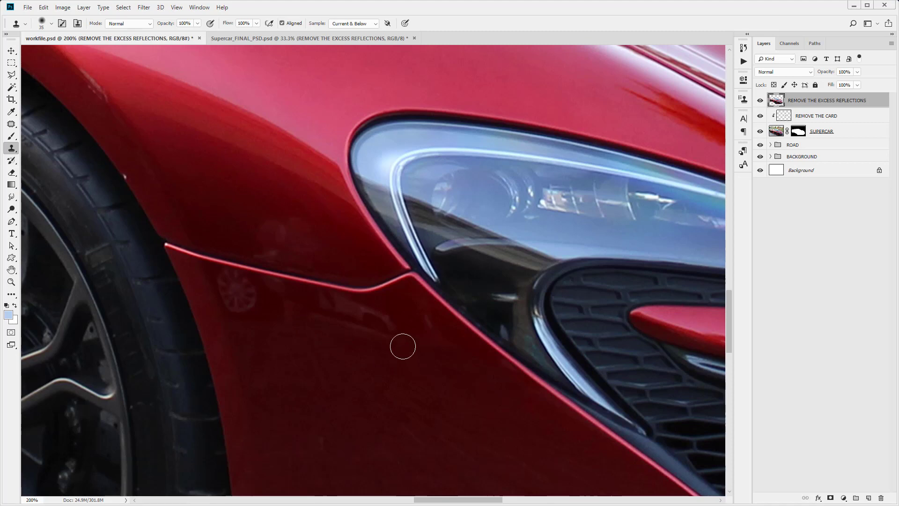
mouse_move(267, 323)
left_mouse_down()
mouse_move(244, 323)
mouse_move(248, 304)
left_mouse_up()
mouse_move(307, 307)
left_mouse_down()
mouse_move(379, 315)
mouse_move(363, 319)
mouse_move(370, 328)
mouse_move(349, 317)
mouse_move(373, 320)
left_mouse_up()
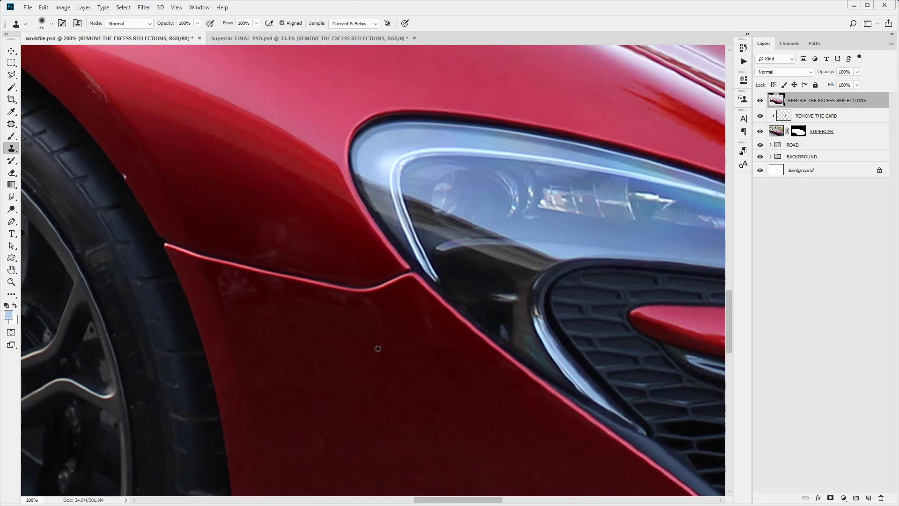
mouse_move(429, 353)
left_mouse_down()
mouse_move(434, 333)
mouse_move(412, 327)
mouse_move(424, 329)
mouse_move(420, 356)
left_mouse_up()
left_click(458, 358, "alt")
left_click_drag(393, 306, 299, 304)
mouse_move(331, 352)
left_mouse_down()
mouse_move(285, 317)
mouse_move(282, 344)
mouse_move(301, 347)
mouse_move(264, 318)
mouse_move(265, 328)
mouse_move(287, 331)
mouse_move(260, 327)
left_mouse_up()
Clone out the wheel-shaped reflection under the panel seam, reducing the brush size for the area close to the seam.
left_click(309, 316, "alt")
left_click_drag(237, 294, 239, 314)
key("bracketleft")
key("bracketleft")
key("bracketleft")
left_click(313, 299, "alt")
mouse_move(281, 284)
left_mouse_down()
mouse_move(222, 274)
mouse_move(238, 297)
left_mouse_up()
left_click(308, 302, "alt")
Clone out the faint reflections on the fender just above the panel seam, lowering the Clone Stamp opacity to 54% for blending.
left_click(214, 227, "alt")
mouse_move(241, 238)
left_mouse_down()
mouse_move(260, 239)
mouse_move(262, 219)
mouse_move(263, 246)
mouse_move(300, 222)
mouse_move(323, 267)
mouse_move(309, 249)
left_mouse_up()
left_click(347, 244, "alt")
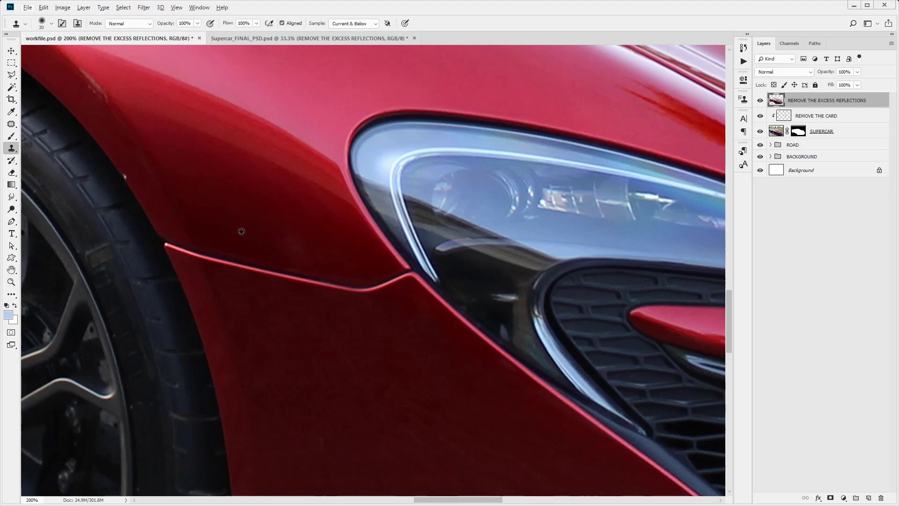
left_click_drag(167, 25, 146, 27)
left_click(230, 220, "alt")
mouse_move(263, 234)
left_mouse_down()
mouse_move(292, 250)
mouse_move(289, 238)
left_mouse_up()
left_click(351, 250, "alt")
Compare the retouched bumper with the original, and examine the remaining tree reflections on the hood.
left_click(760, 101)
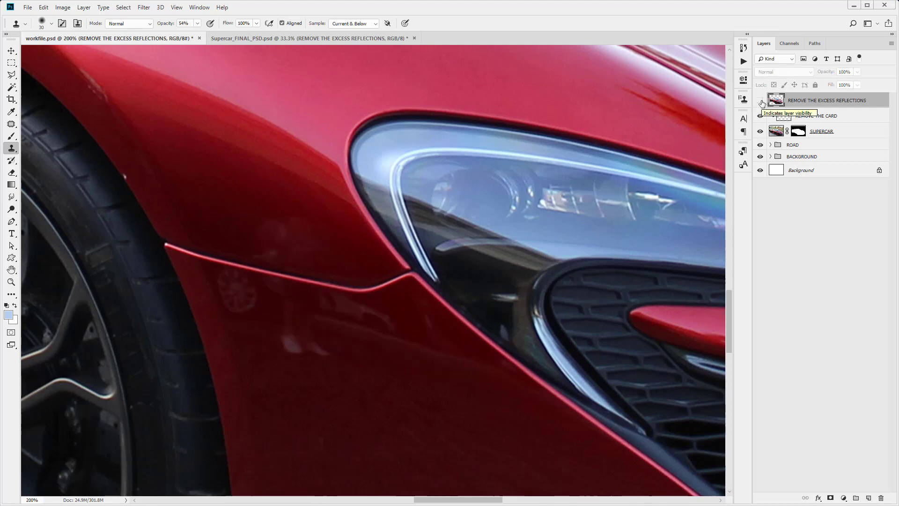
left_click(760, 101)
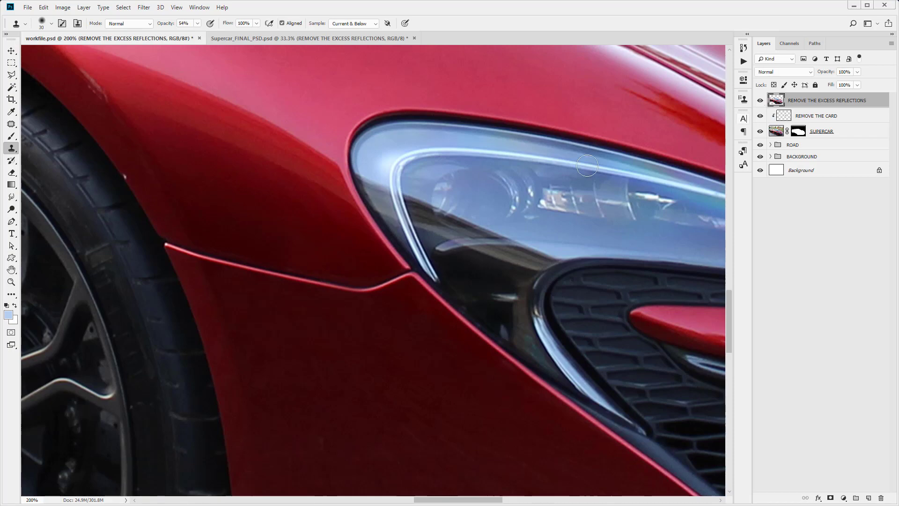
left_click(11, 281)
key("ctrl+0")
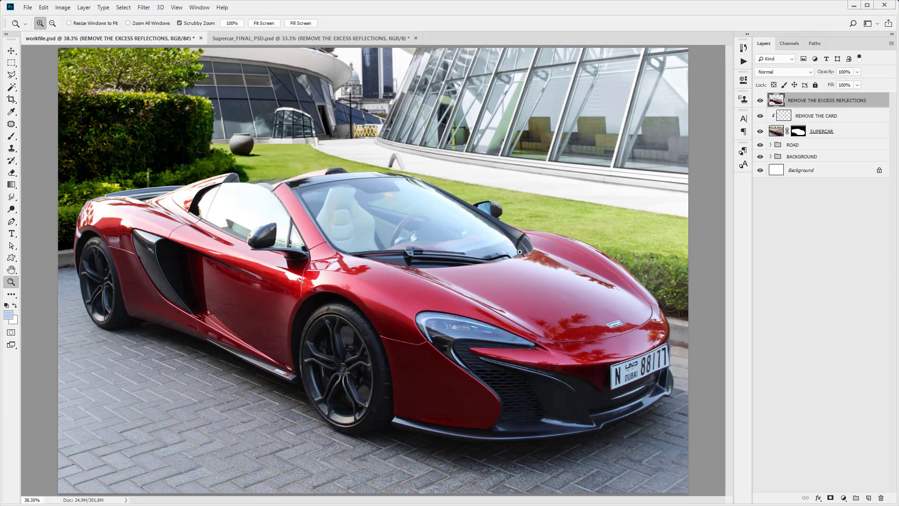
left_click(634, 270)
left_click(674, 275)
left_click(676, 275)
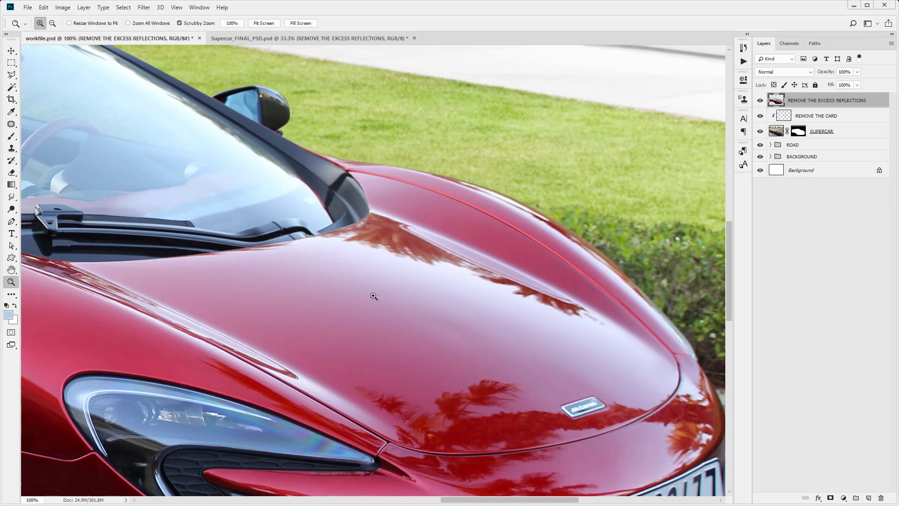
key("ctrl+0")
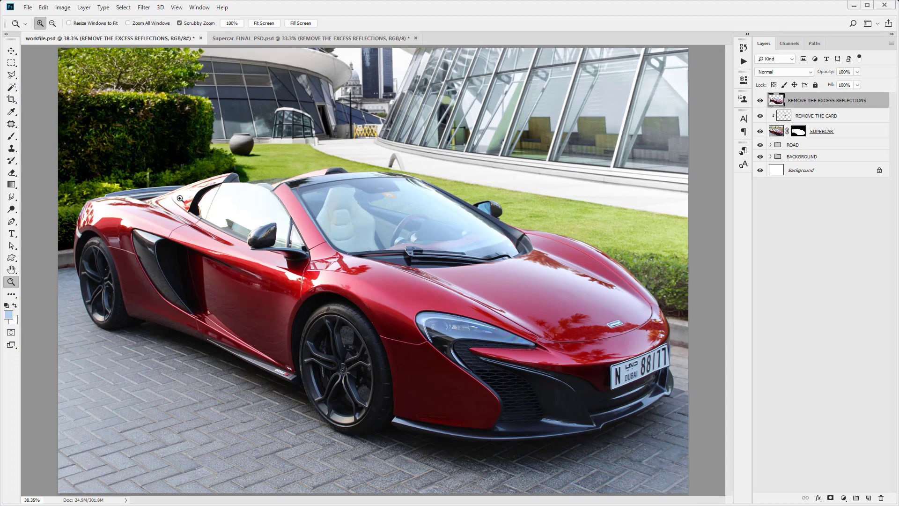
Start a Pen tool path along the hood's far crease, from beyond the tree reflection's front end to the windshield corner.
left_click_drag(627, 274, 666, 275)
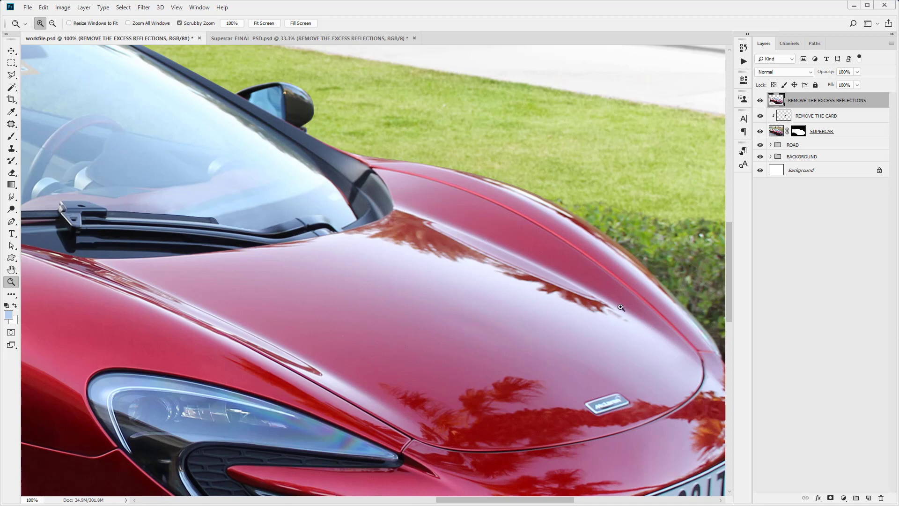
key("p")
left_click(11, 222)
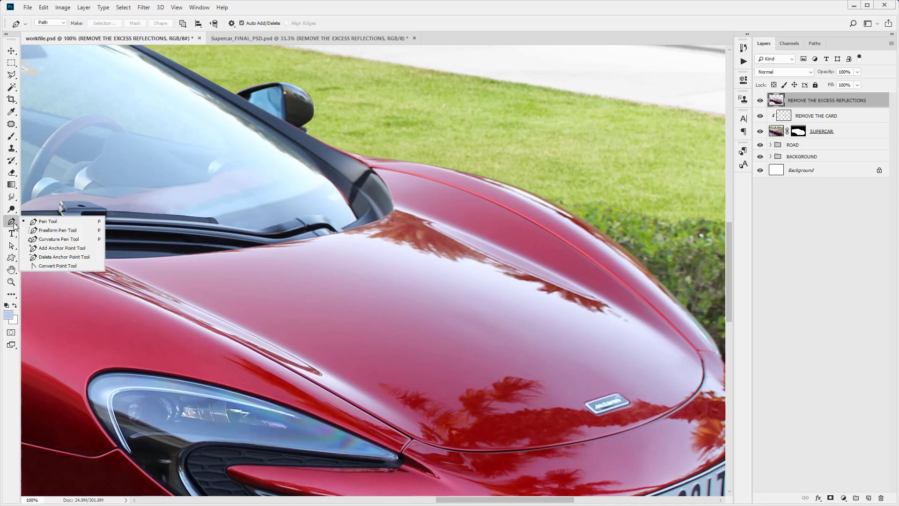
left_click(11, 281)
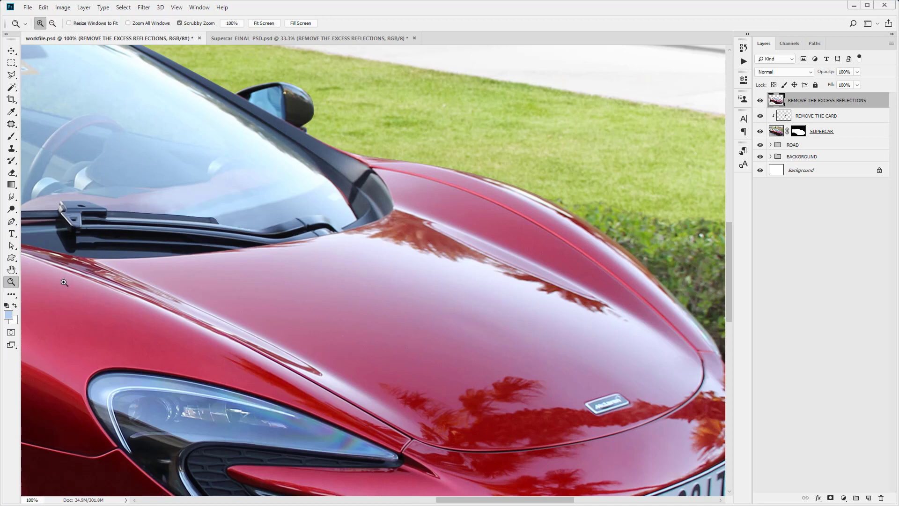
left_click(640, 283)
left_click_drag(522, 314, 456, 309)
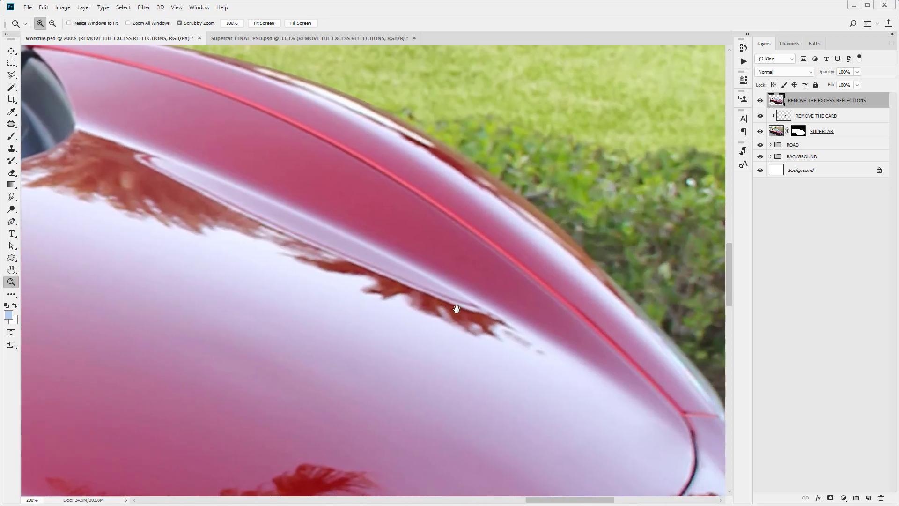
left_click(11, 221)
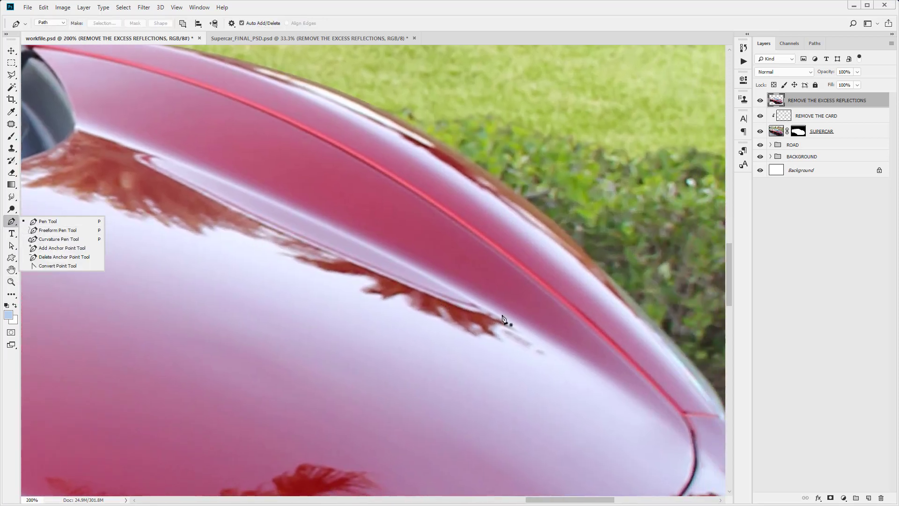
left_click(569, 349)
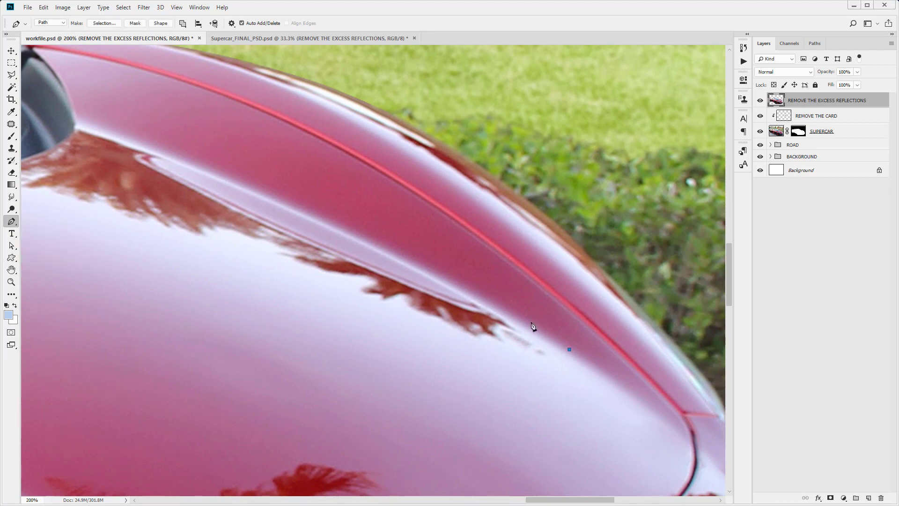
left_click_drag(385, 245, 321, 215)
left_click_drag(189, 155, 177, 153)
left_click_drag(81, 122, 77, 122)
Continue the path along the rear edge of the hood beneath the windshield wipers.
left_click_drag(80, 169, 278, 197)
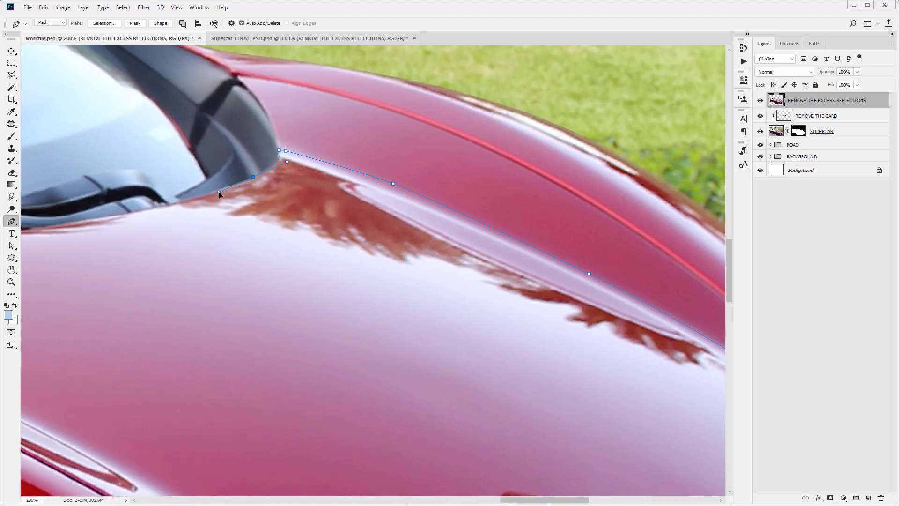
left_click_drag(132, 213, 348, 255)
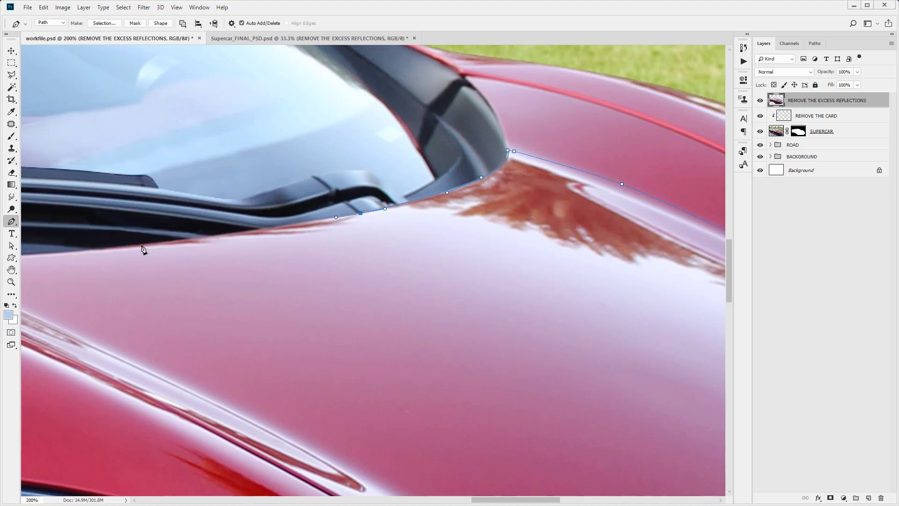
left_click_drag(141, 245, 107, 249)
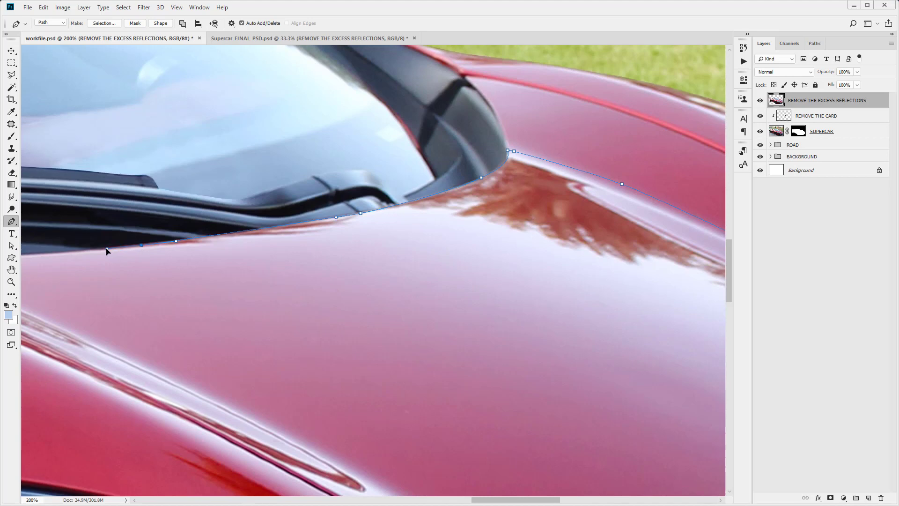
left_click(70, 252)
Continue the path from the hood's rear edge diagonally across the hood, passing above the lower tree reflections.
scroll(187, 243, "down", 3)
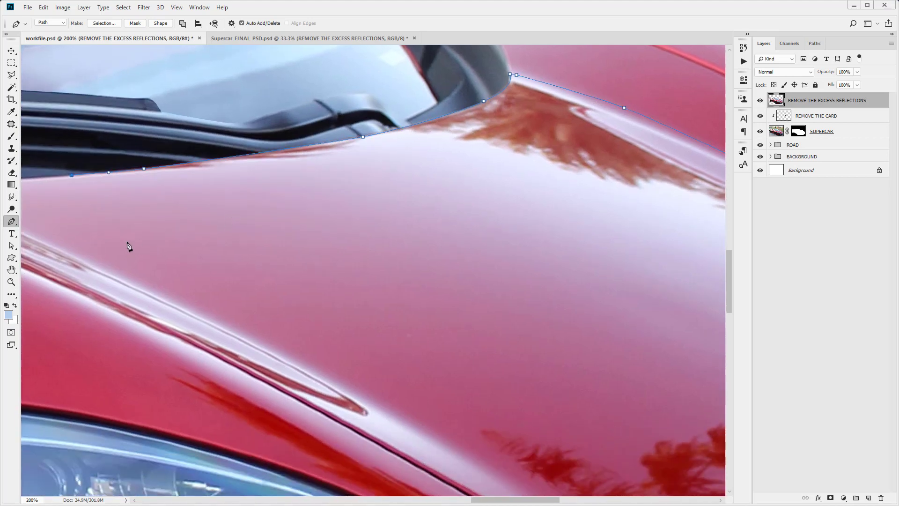
left_click_drag(162, 254, 213, 275)
left_click_drag(376, 349, 435, 373)
left_click_drag(549, 394, 307, 386)
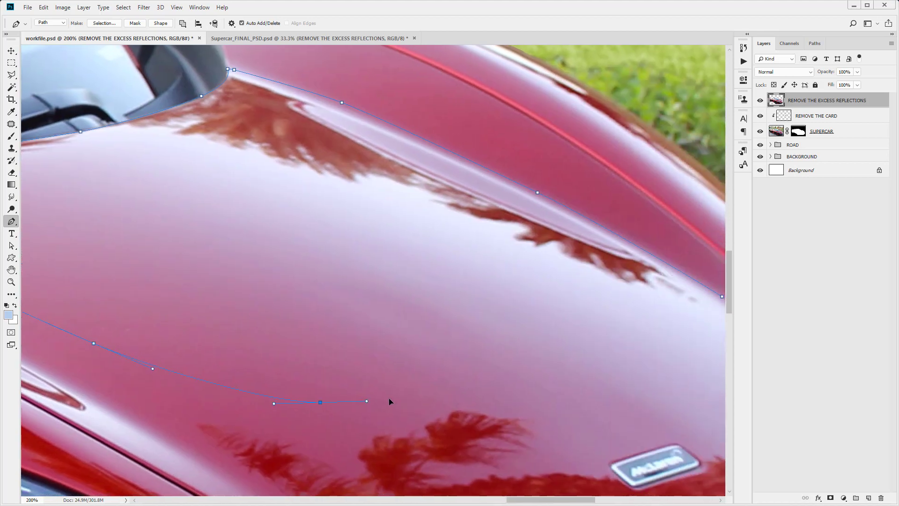
left_click_drag(556, 398, 379, 364)
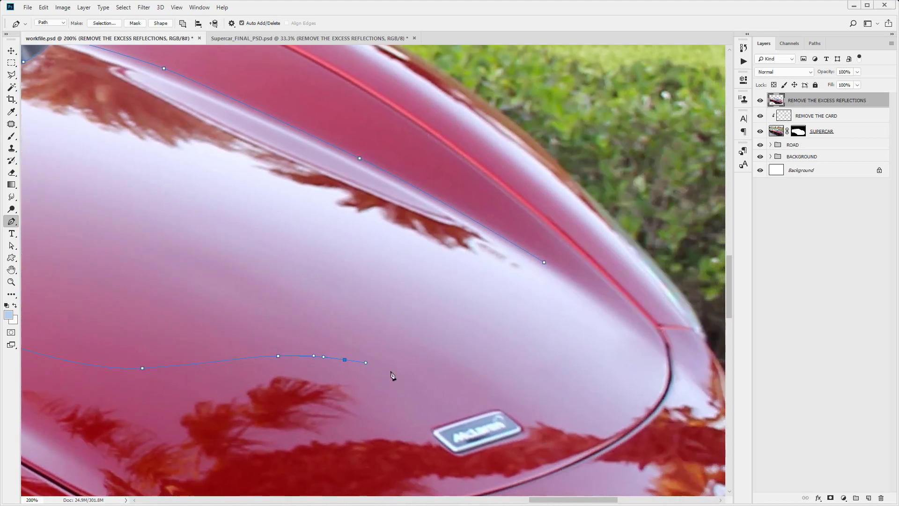
Run the path above the McLaren badge and around the hood's front end, closing it at the starting anchor on the far crease.
left_click(428, 389)
left_click(478, 399)
left_click(527, 399)
left_click(569, 399)
left_click(596, 398)
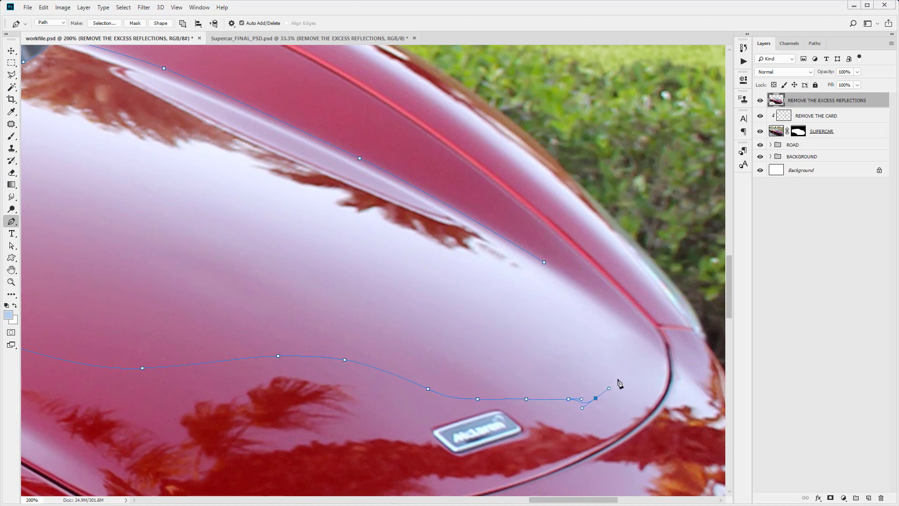
left_click(622, 367)
left_click(622, 338)
left_click_drag(576, 284, 550, 267)
left_click(545, 263)
Convert the closed hood path into a new anti-aliased selection with a 0-pixel feather.
right_click(418, 261)
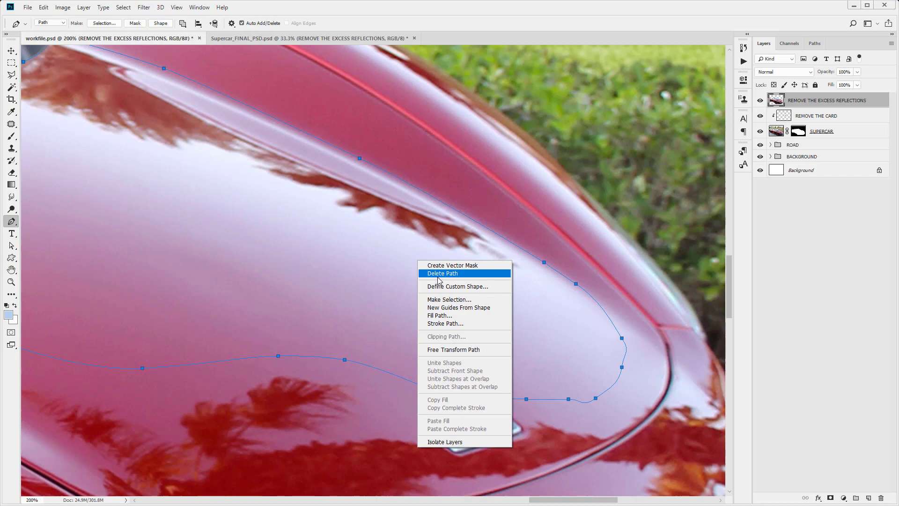
left_click(439, 302)
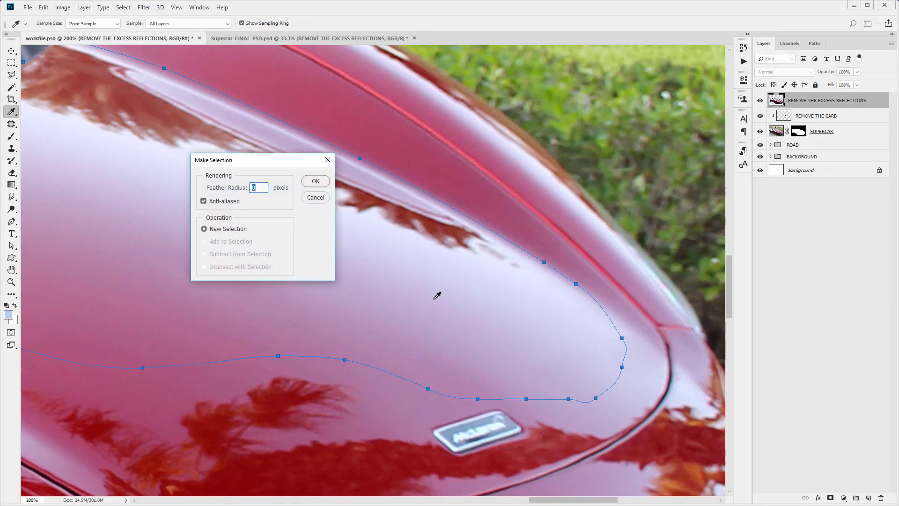
left_click(316, 182)
Clone Stamp clean hood paint over the thin red reflection along the hood's rear edge below the wipers, inside the selection.
left_click(9, 283)
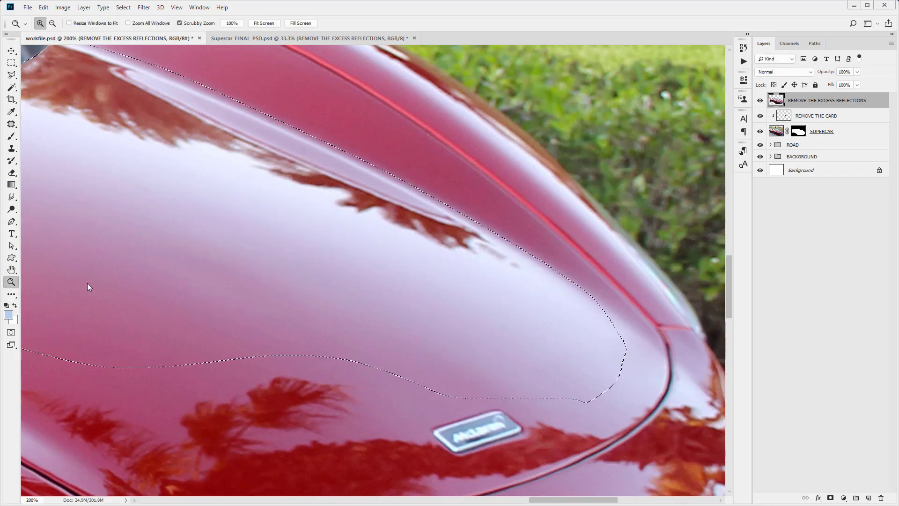
key("ctrl+0")
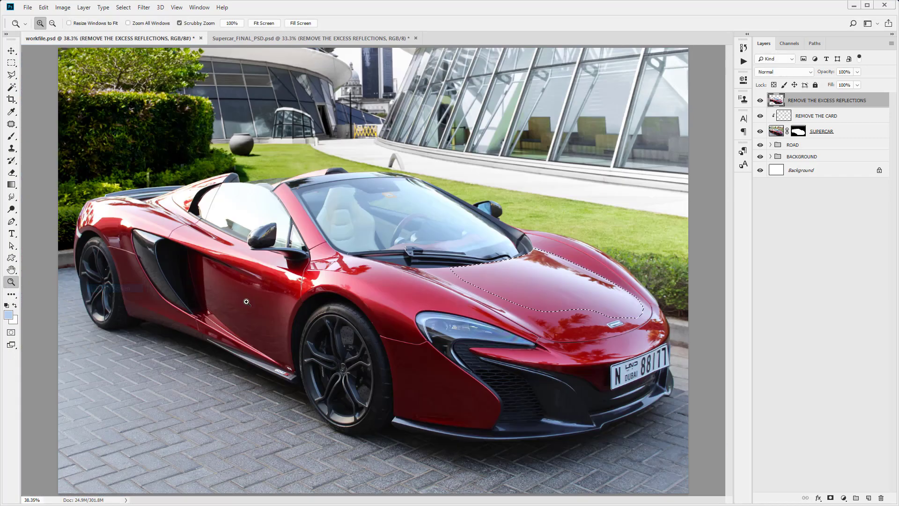
left_click(572, 283)
left_click(573, 282)
left_click_drag(570, 282, 408, 280)
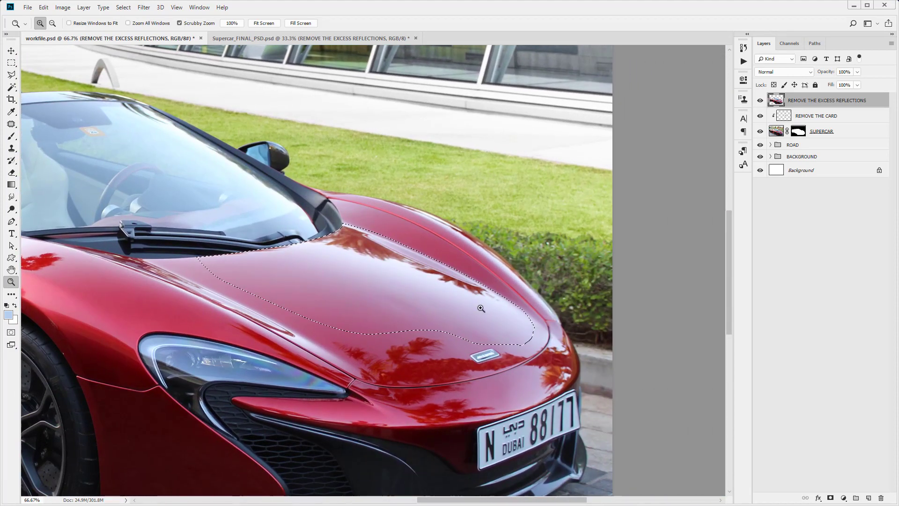
left_click(382, 241)
left_click(122, 239)
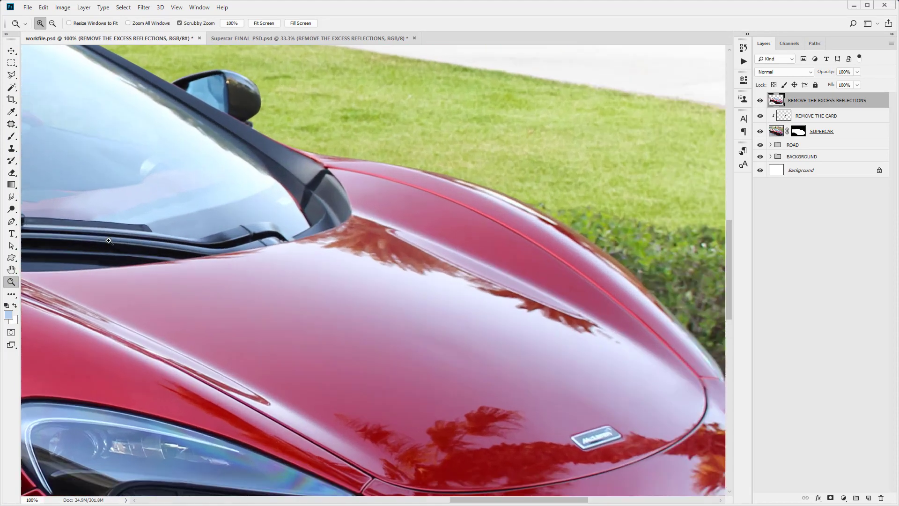
right_click(11, 148)
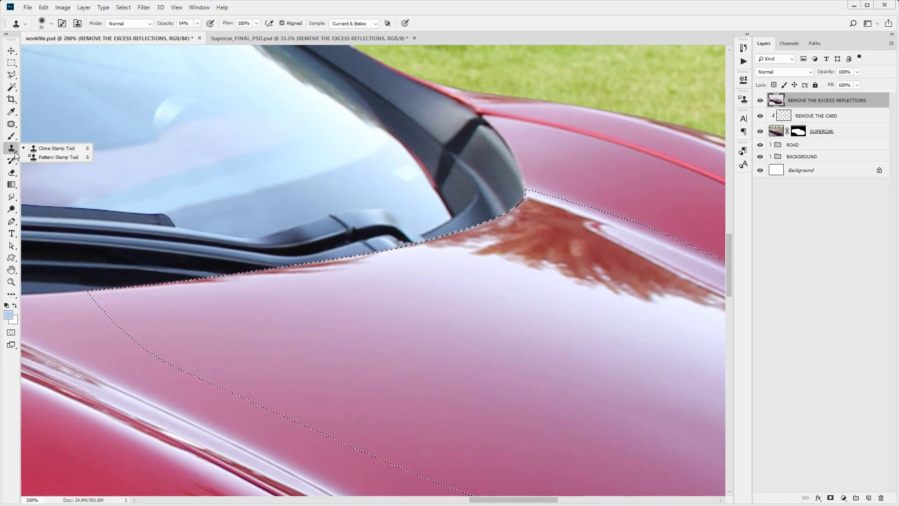
left_click(57, 147)
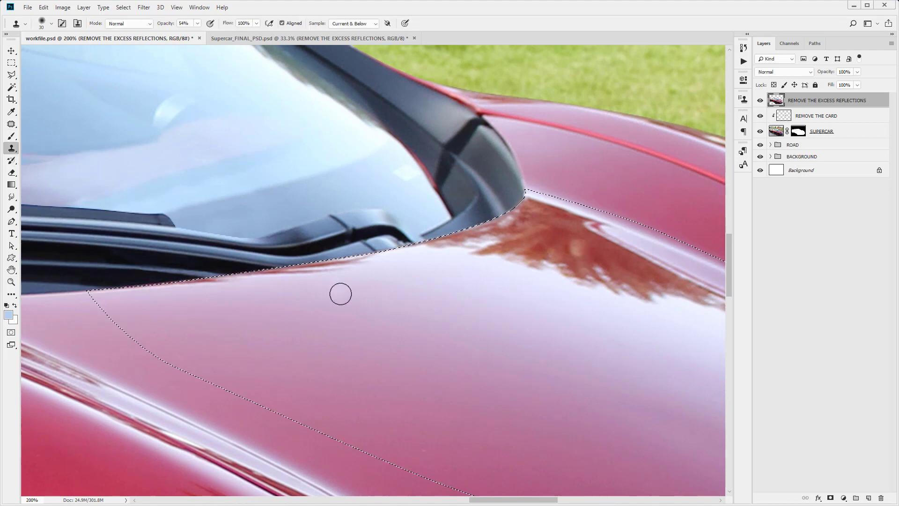
left_click(393, 257, "alt")
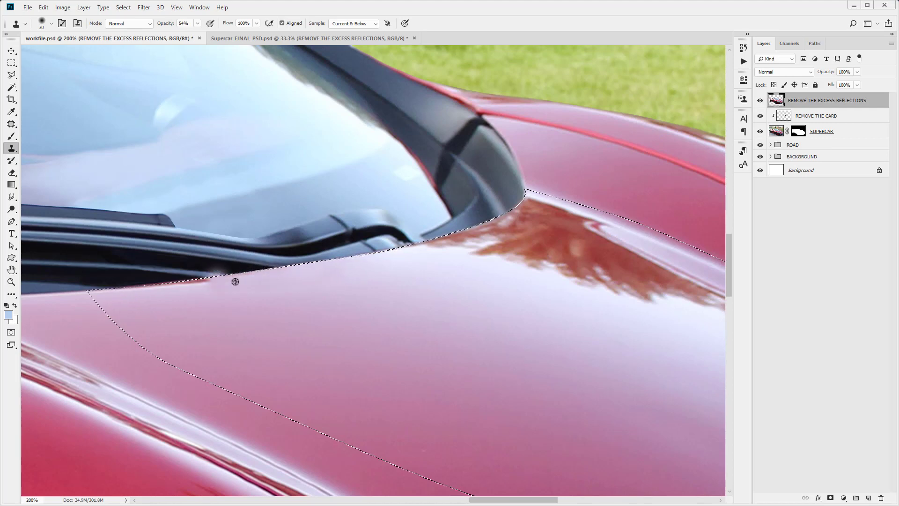
left_click(237, 299, "alt")
left_click_drag(211, 288, 121, 290)
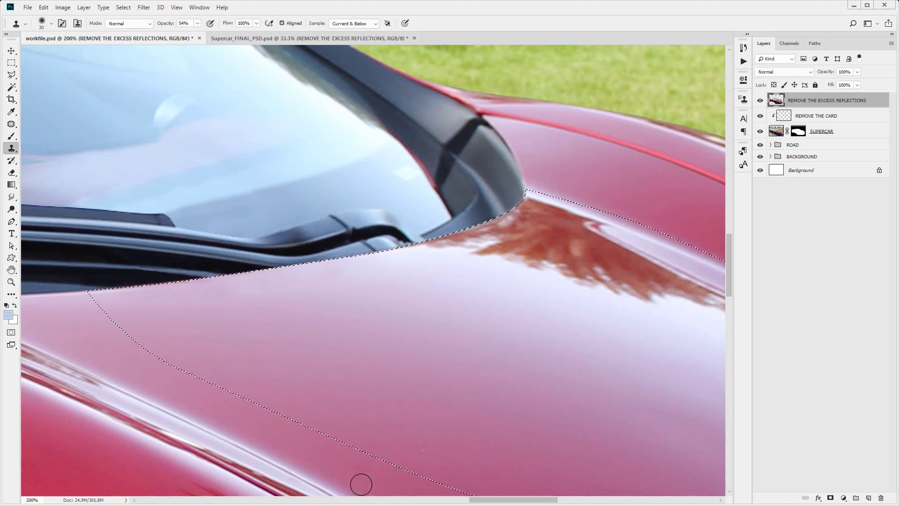
Clone out the small specks just beyond the front tip of the tree reflection beside the hood's far crease.
scroll(361, 484, "right", 10)
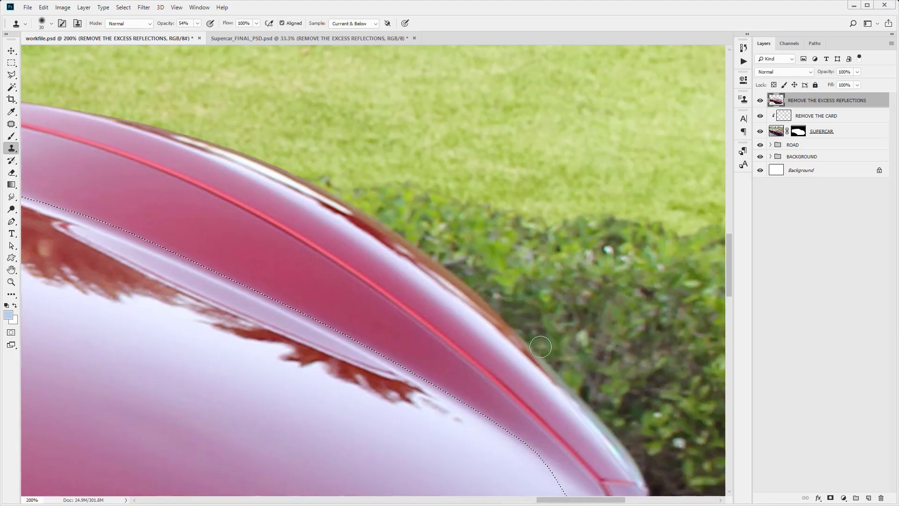
scroll(541, 342, "down", 3)
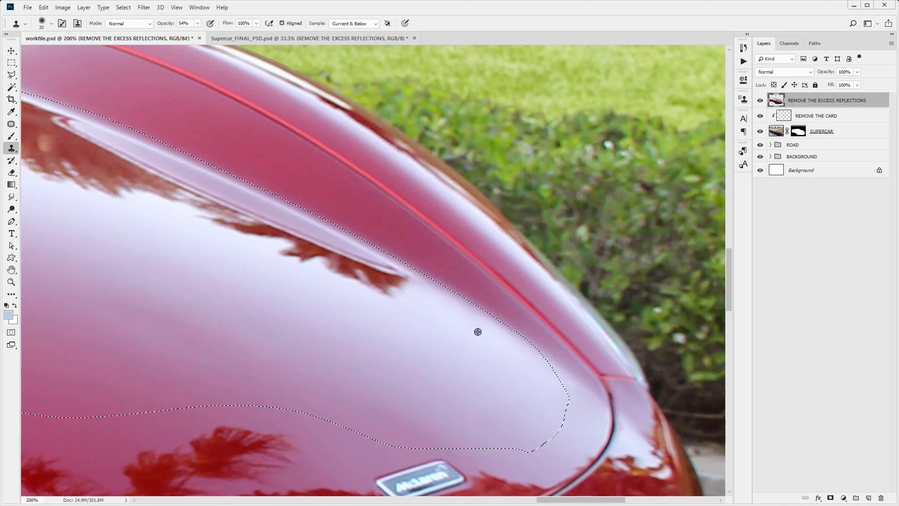
mouse_move(440, 307)
left_mouse_down()
mouse_move(393, 277)
mouse_move(417, 292)
mouse_move(396, 287)
mouse_move(414, 300)
mouse_move(371, 291)
mouse_move(413, 296)
left_mouse_up()
left_click(342, 24)
left_click(342, 24)
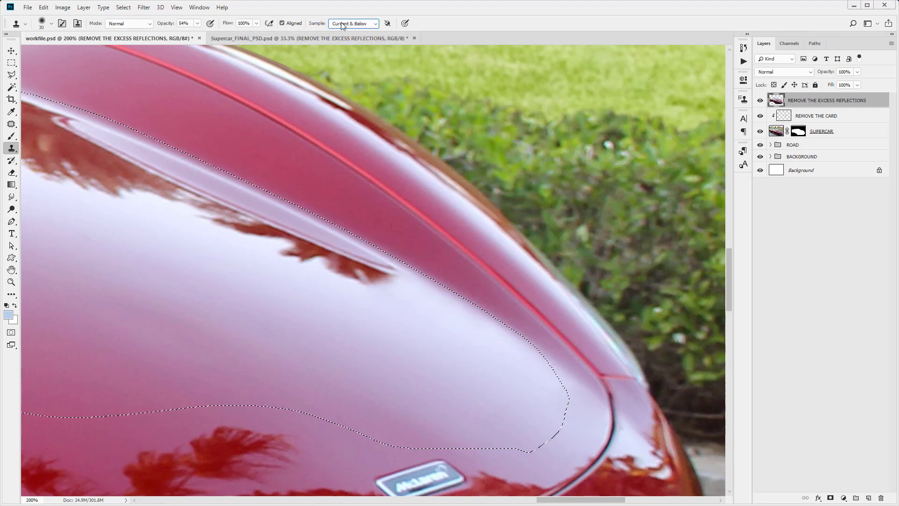
Clone bright hood paint over the pointed front tip of the tree reflection and the adjoining end of the crease highlight.
left_click(454, 316, "alt")
left_click_drag(412, 285, 388, 272)
left_click(429, 293, "alt")
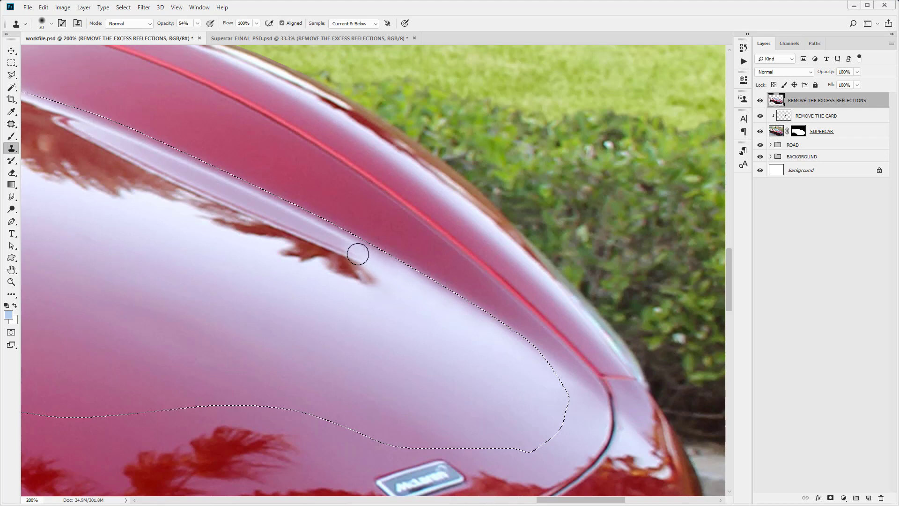
mouse_move(356, 283)
left_mouse_down()
mouse_move(381, 286)
mouse_move(361, 271)
left_mouse_up()
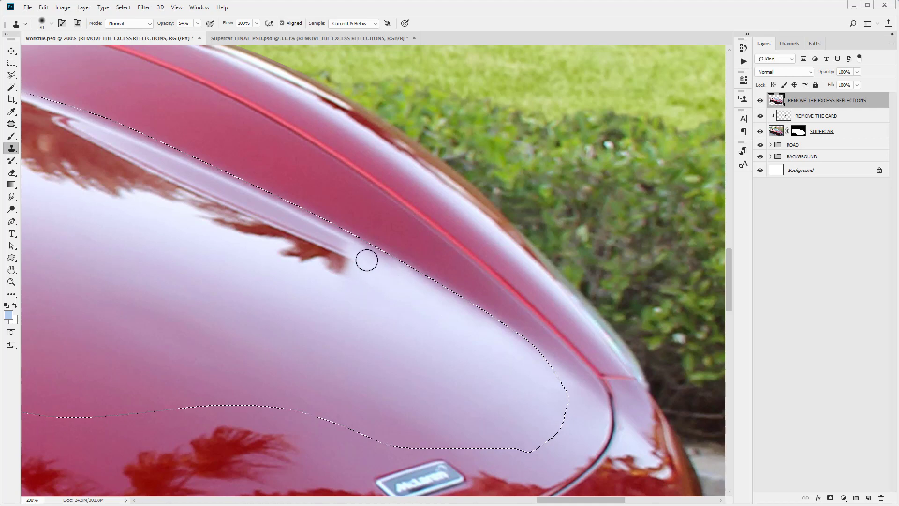
Clone away the hooked piece of reflection below the front end of the crease highlight, resampling from the paint ahead of it.
mouse_move(367, 260)
left_mouse_down()
mouse_move(330, 240)
mouse_move(352, 268)
mouse_move(322, 257)
mouse_move(339, 273)
mouse_move(320, 261)
mouse_move(407, 362)
left_mouse_up()
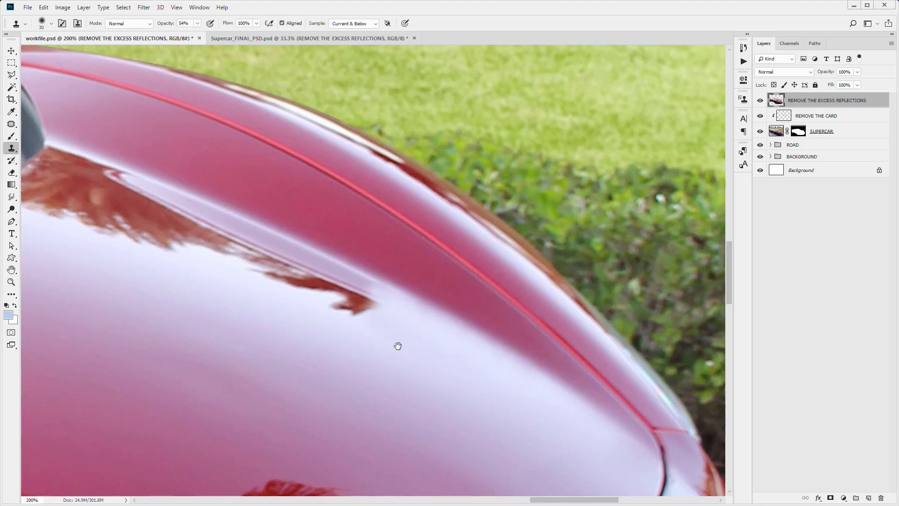
left_click_drag(395, 345, 409, 355)
left_click(438, 332, "alt")
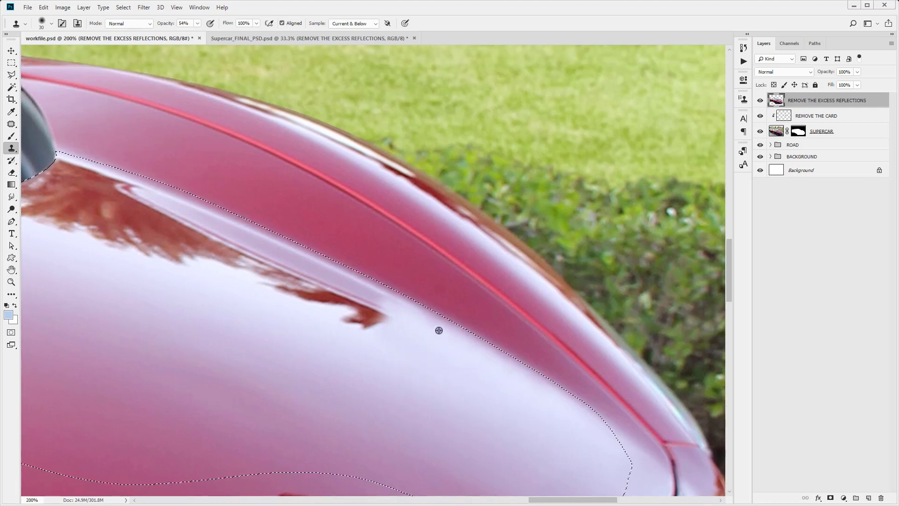
mouse_move(398, 315)
left_mouse_down()
mouse_move(387, 308)
mouse_move(398, 322)
mouse_move(345, 322)
left_mouse_up()
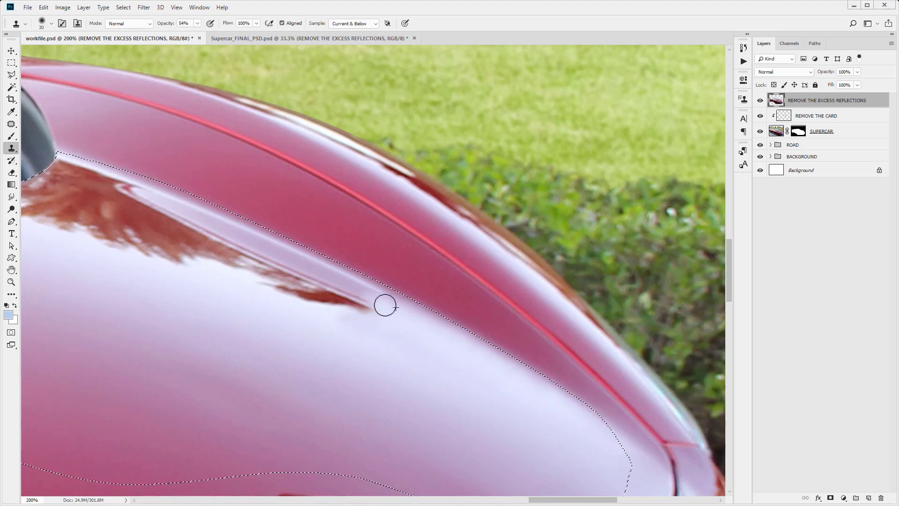
mouse_move(368, 295)
left_mouse_down()
mouse_move(425, 324)
mouse_move(356, 309)
left_mouse_up()
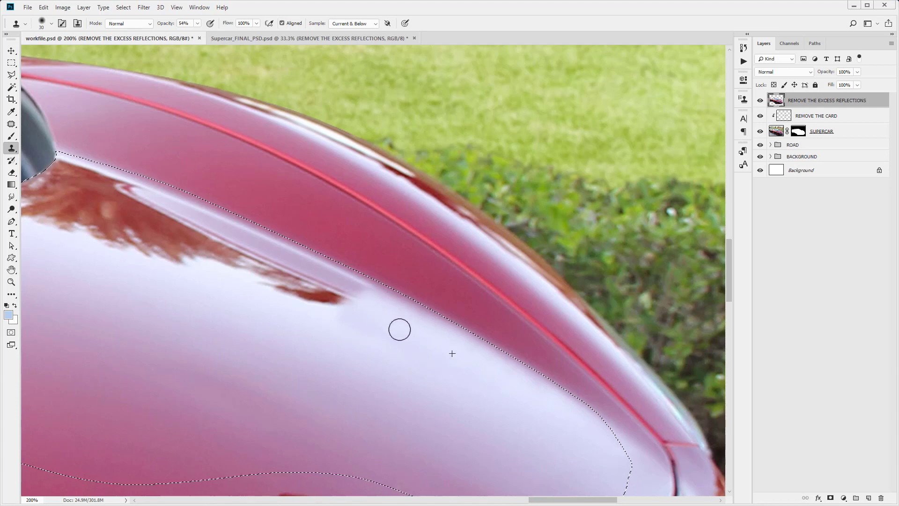
Shorten the remaining tree reflection and crease streak further toward the windshield by cloning the pale hood paint in front of them.
left_click(11, 281)
right_click(123, 294)
left_click(145, 293)
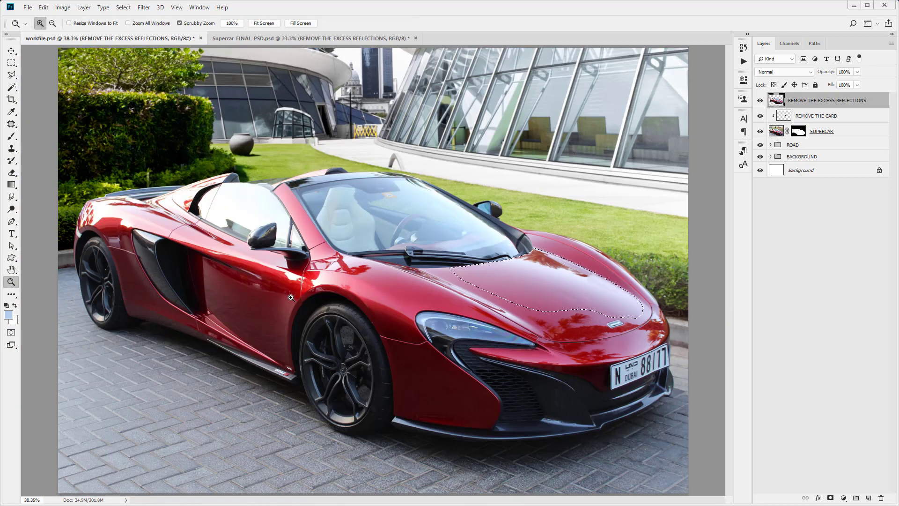
left_click_drag(639, 279, 639, 279)
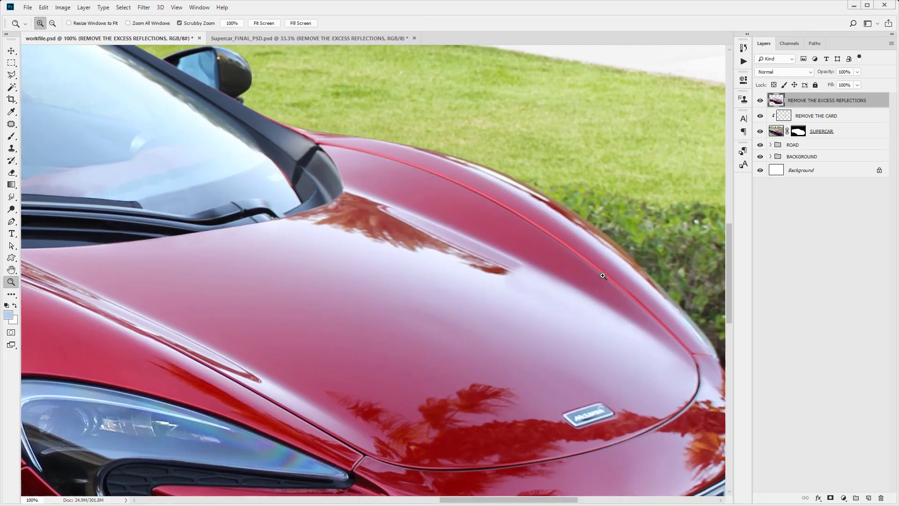
left_click(499, 300)
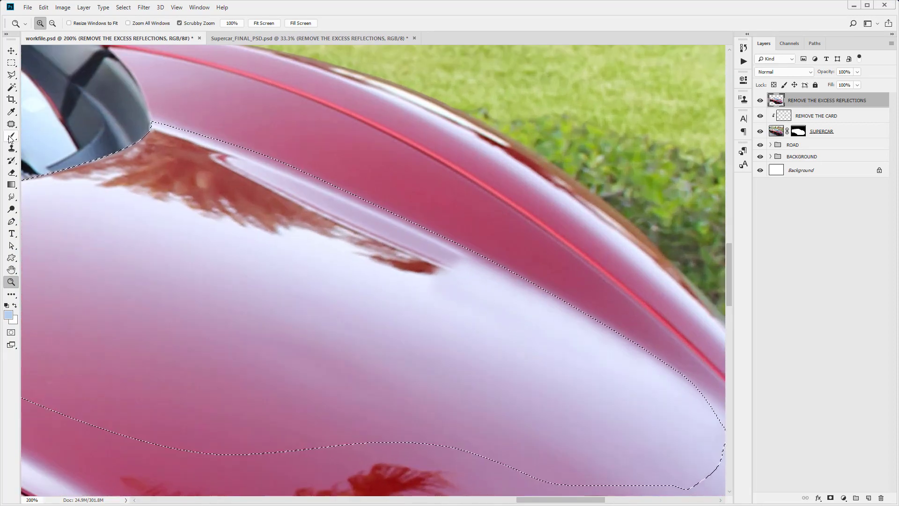
left_click(11, 148)
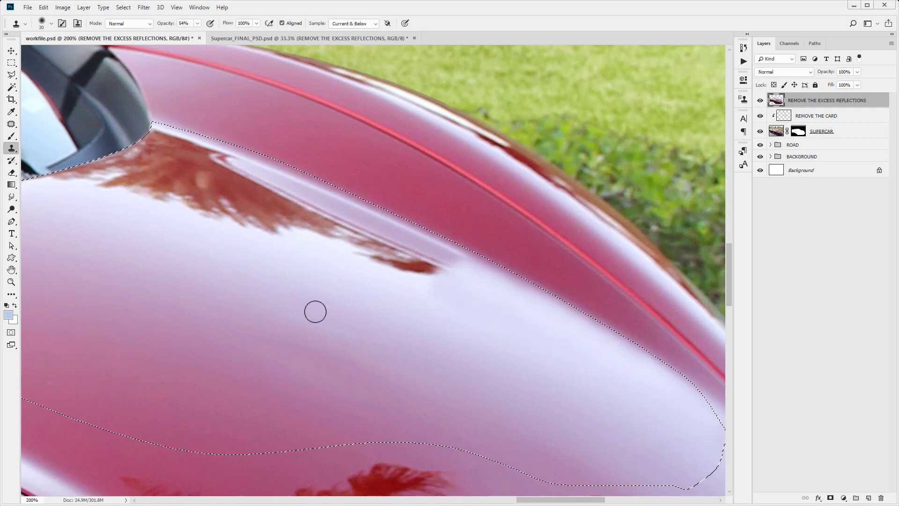
left_click_drag(385, 301, 376, 382)
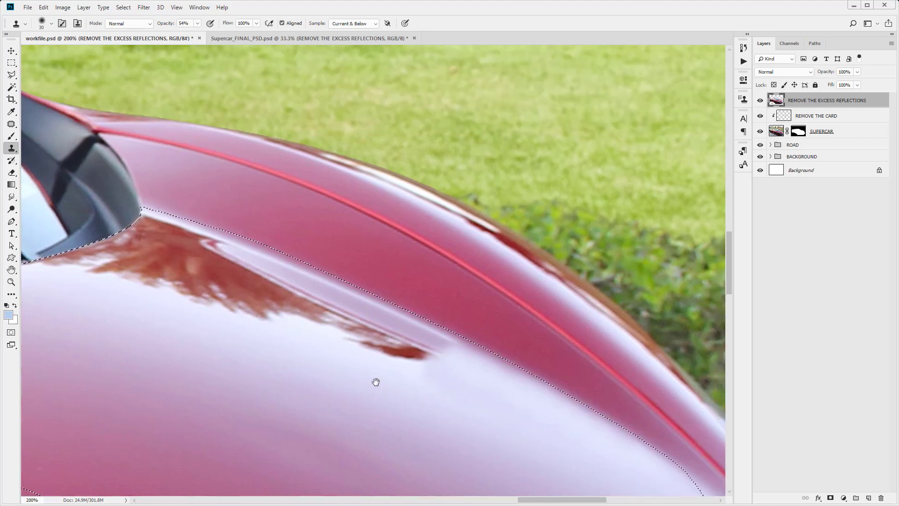
left_click(476, 362, "alt")
mouse_move(453, 348)
left_mouse_down()
mouse_move(435, 362)
mouse_move(409, 359)
mouse_move(476, 363)
mouse_move(454, 349)
mouse_move(529, 384)
mouse_move(462, 357)
left_mouse_up()
left_click(450, 345, "alt")
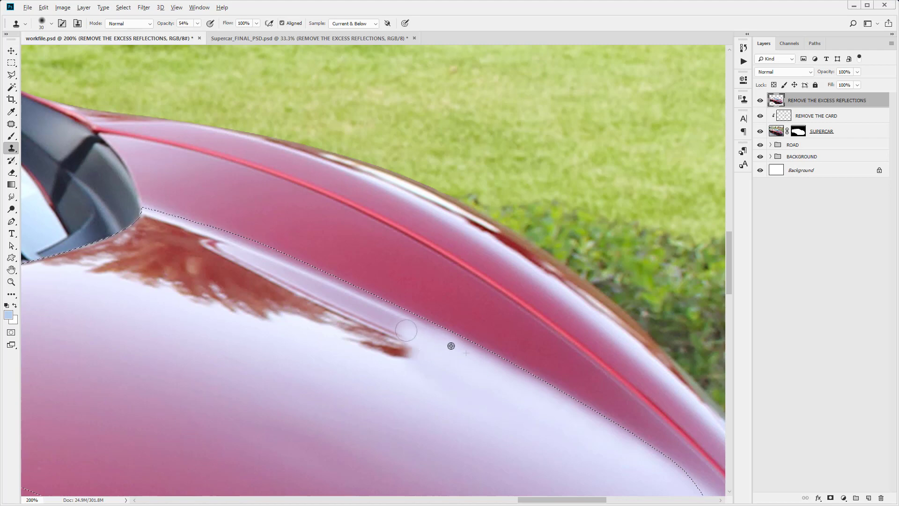
left_click_drag(424, 335, 412, 329)
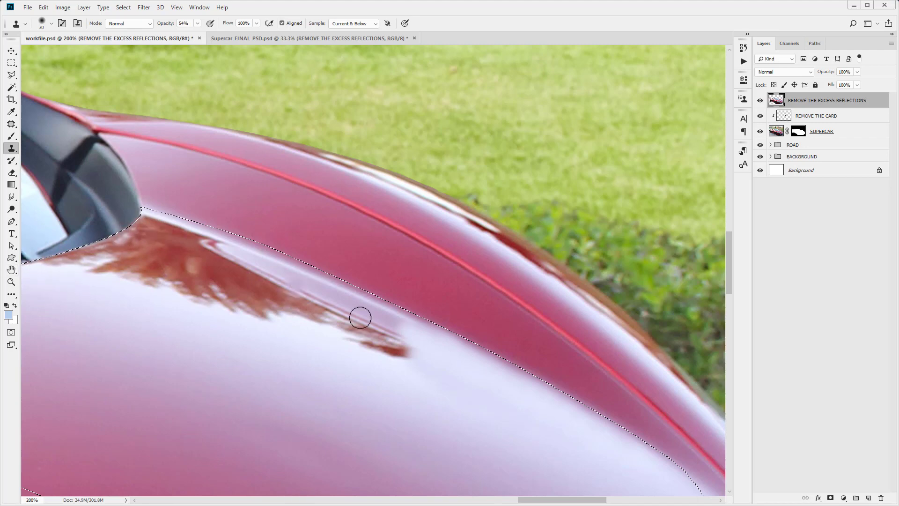
left_click(453, 360, "alt")
Clone out the rest of the tree reflection up to the windshield corner, reducing the Clone Stamp brush to 20 px.
key("ctrl+plus")
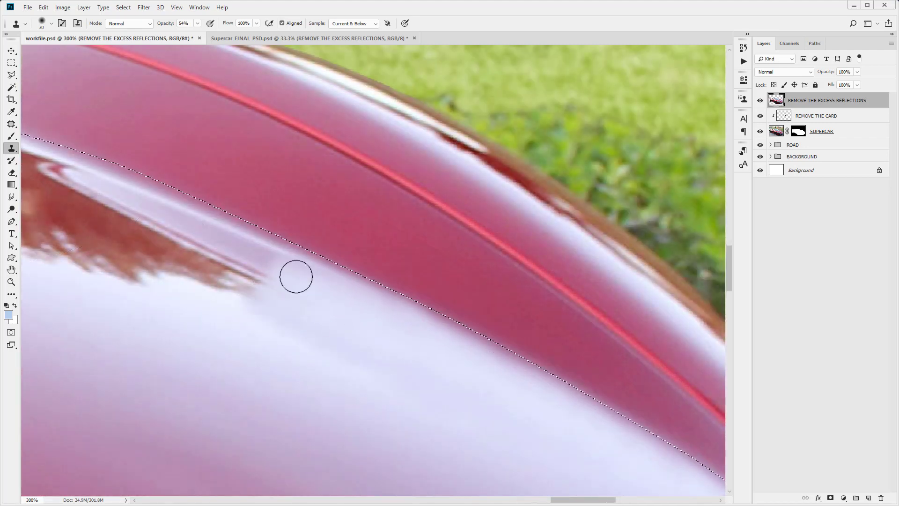
scroll(268, 281, "up", 2)
scroll(187, 283, "left", 5)
scroll(301, 311, "left", 4)
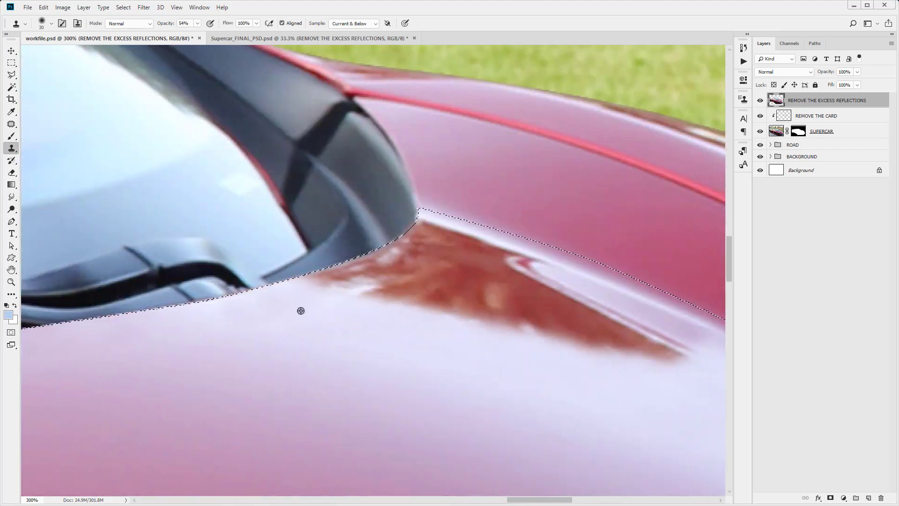
scroll(450, 339, "right", 5)
key("bracketleft")
mouse_move(450, 340)
left_mouse_down()
mouse_move(392, 342)
mouse_move(351, 318)
left_mouse_up()
mouse_move(450, 338)
left_mouse_down()
mouse_move(373, 307)
mouse_move(152, 299)
mouse_move(287, 261)
mouse_move(321, 270)
mouse_move(237, 274)
mouse_move(233, 308)
mouse_move(307, 297)
mouse_move(233, 295)
mouse_move(181, 248)
left_mouse_up()
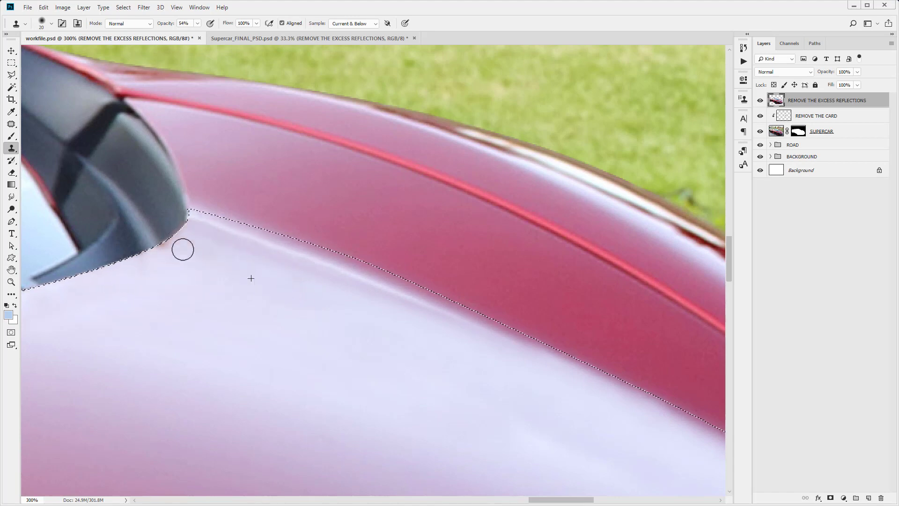
Deselect the hood area and inspect the retouched hood in the full image and close up.
key("ctrl+0")
key("z")
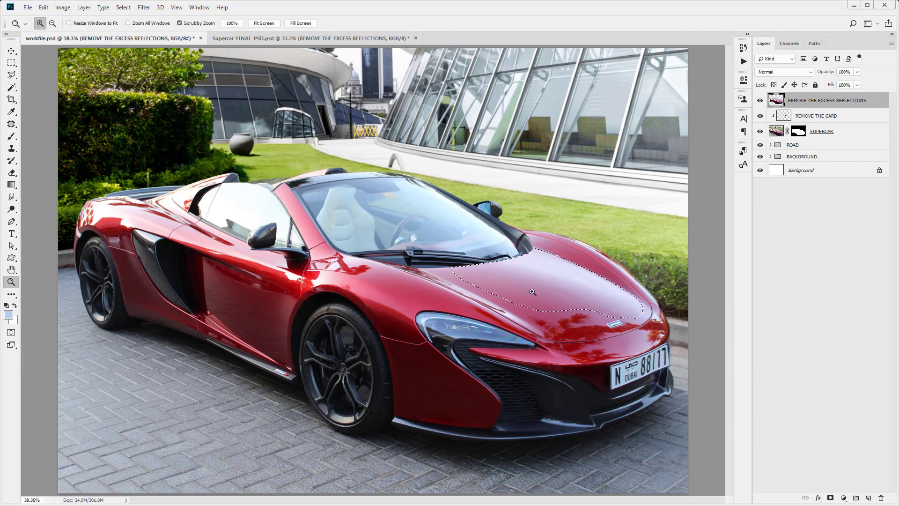
key("ctrl+d")
key("ctrl+z")
key("ctrl+d")
left_click(604, 263)
left_click(576, 269)
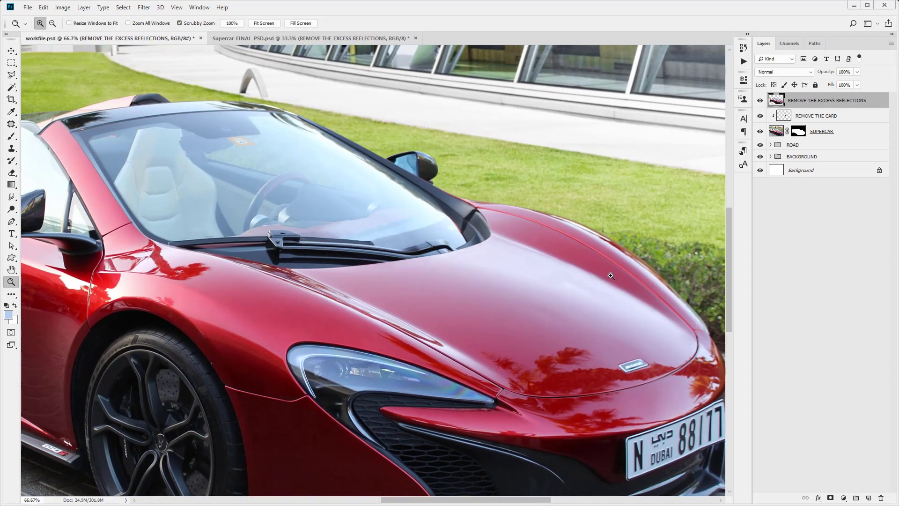
Compare the hood close up at 100% with the REMOVE THE EXCESS REFLECTIONS layer hidden and shown.
left_click(544, 275)
left_click_drag(493, 502, 521, 502)
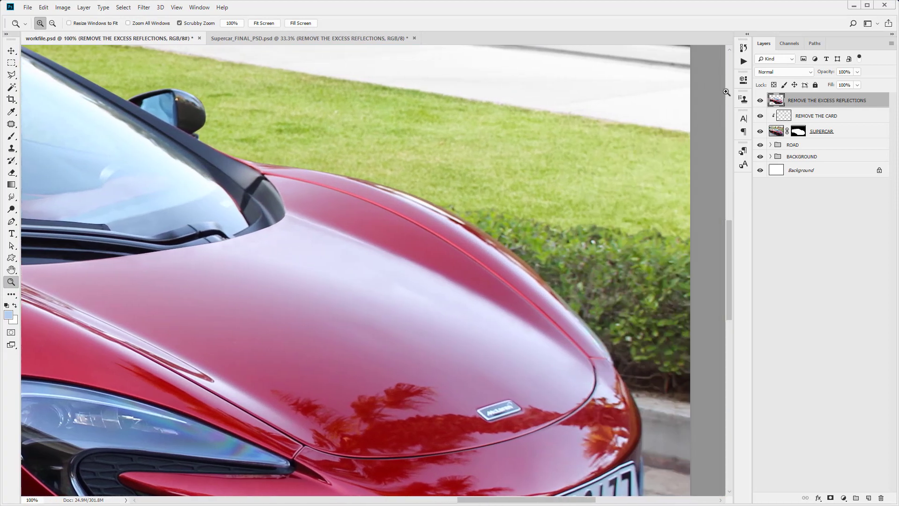
left_click(761, 101)
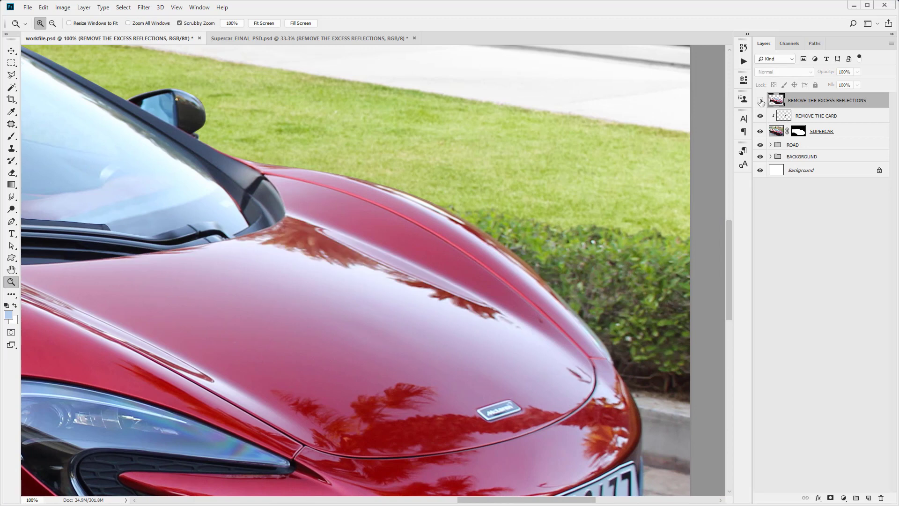
left_click(761, 102)
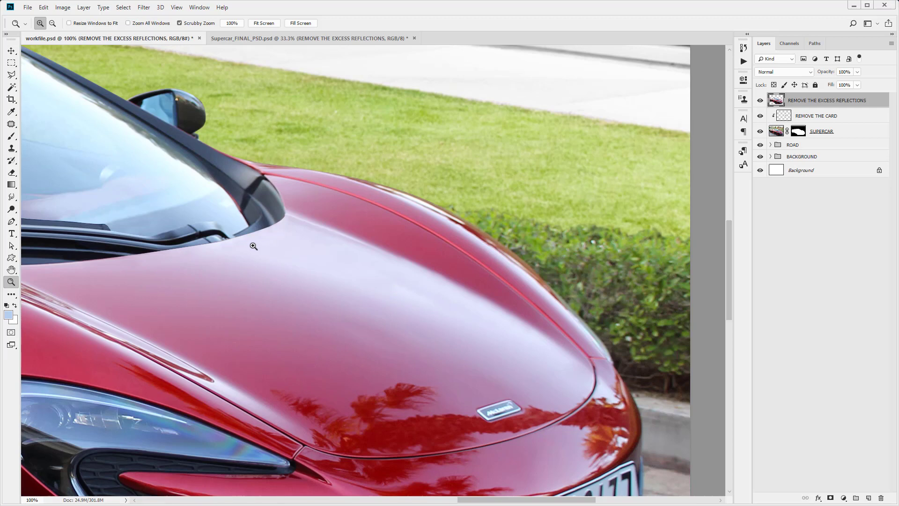
left_click(761, 100)
left_click(761, 101)
Set up the Smudge tool at 10% strength with an 80 px brush for blending the retouched hood highlight.
left_click_drag(12, 197, 49, 212)
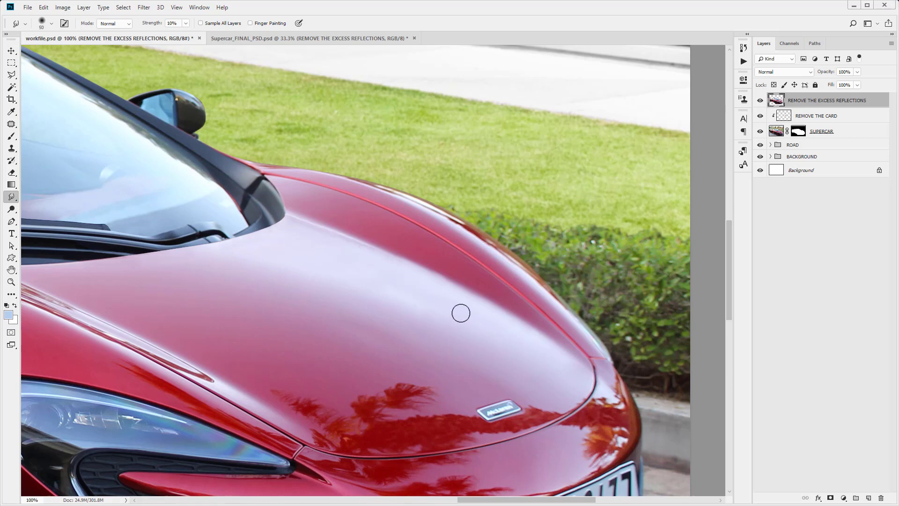
key("bracketright")
key("bracketright")
key("bracketright")
key("bracketright")
key("bracketleft")
Check the hood retouch before and after, first close up and then with the whole image fitted on screen.
left_click(759, 101)
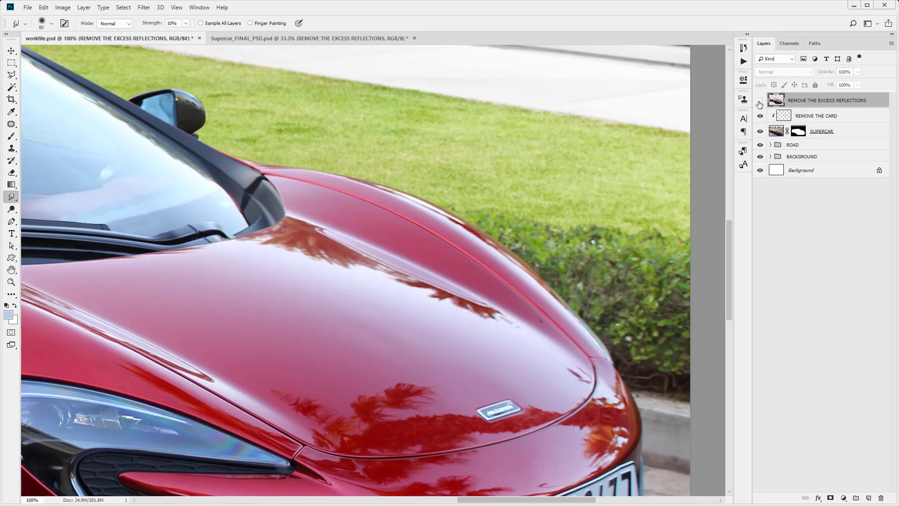
left_click(760, 101)
left_click(12, 281)
right_click(99, 281)
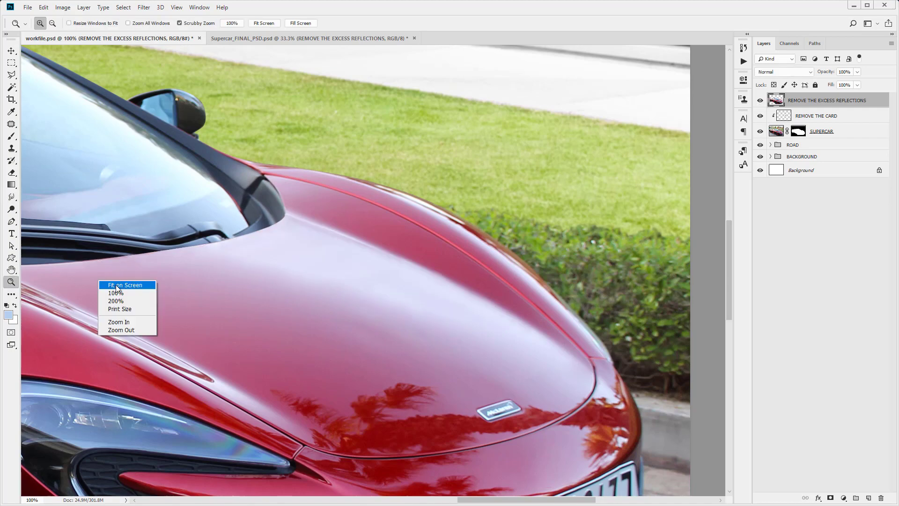
left_click(118, 285)
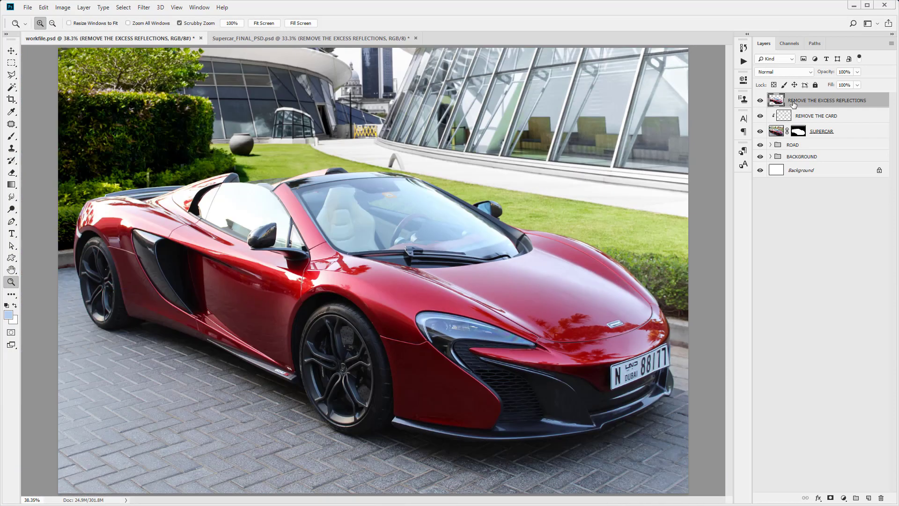
left_click(761, 102)
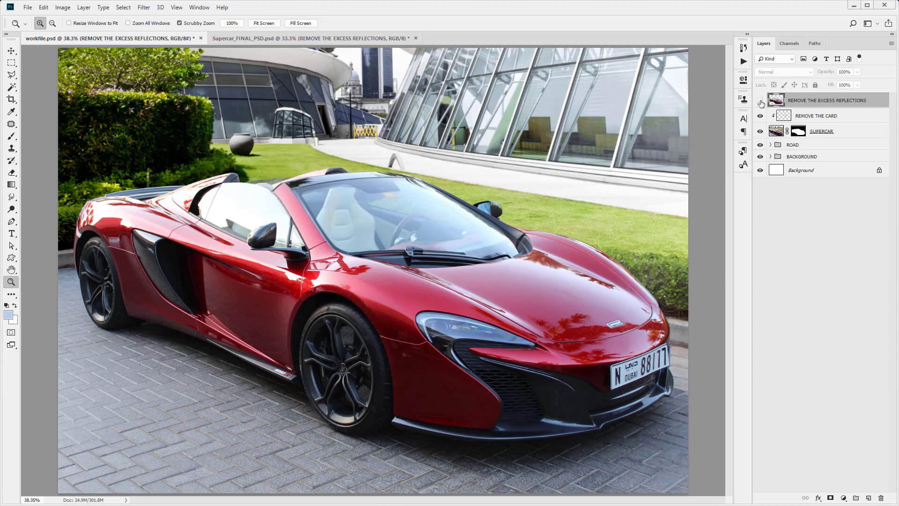
left_click(760, 101)
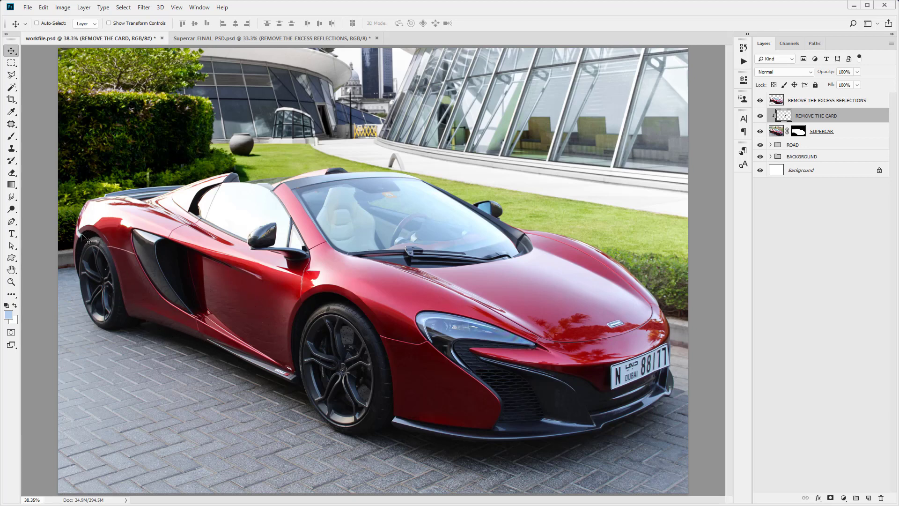
Examine the whole car repeatedly with and without the REMOVE THE EXCESS REFLECTIONS layer, leaving the layer visible.
left_click(761, 100)
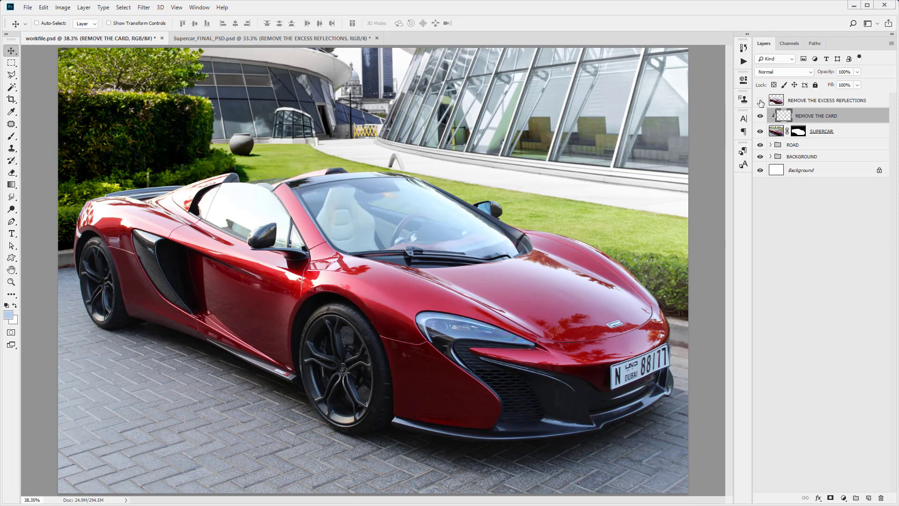
left_click(760, 101)
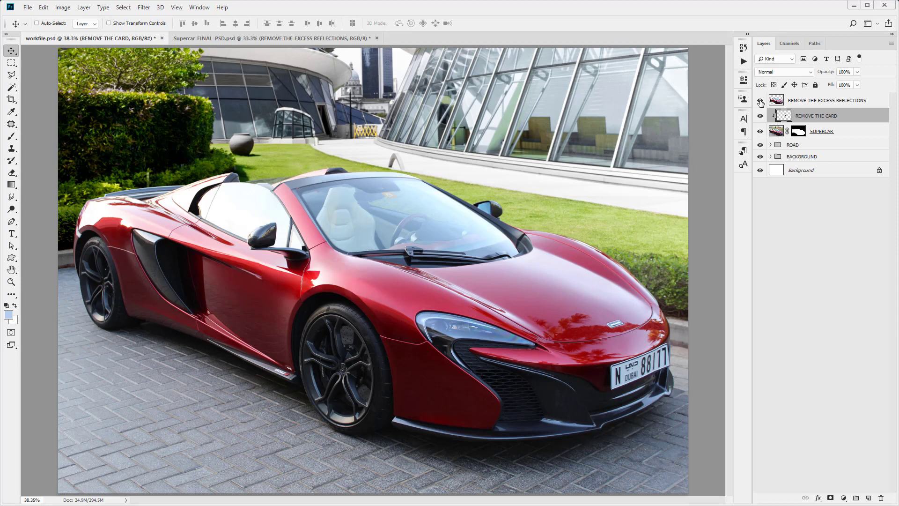
left_click(761, 101)
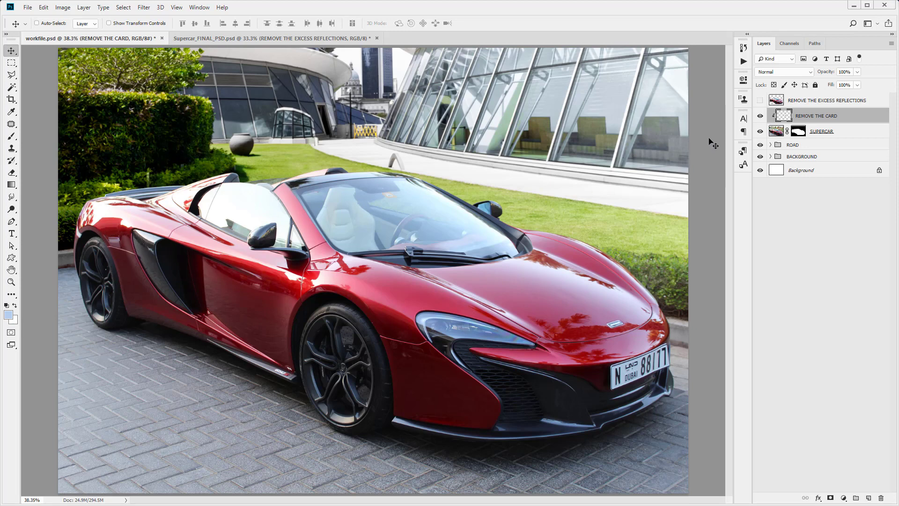
left_click(761, 101)
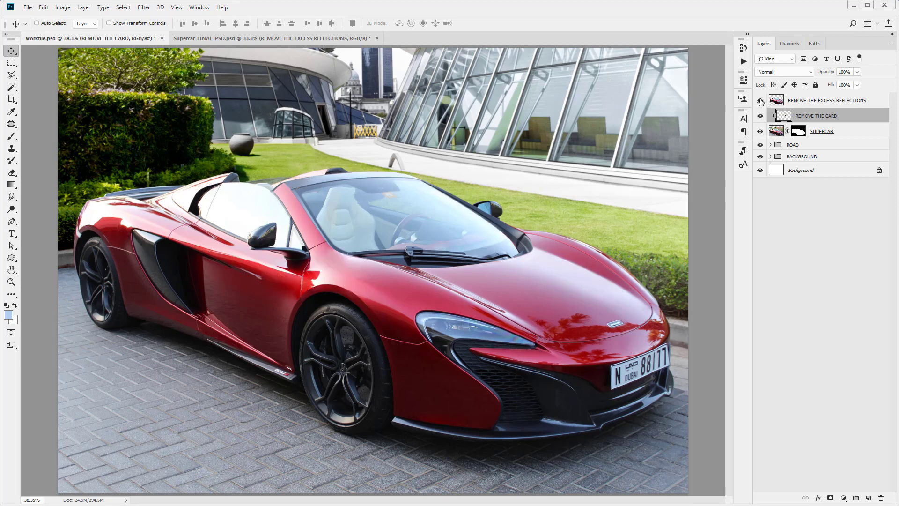
left_click(761, 101)
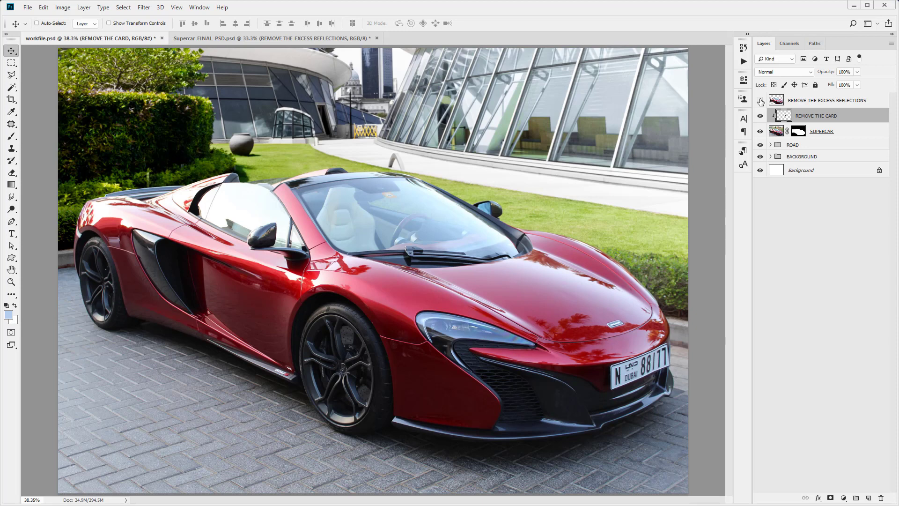
left_click(761, 101)
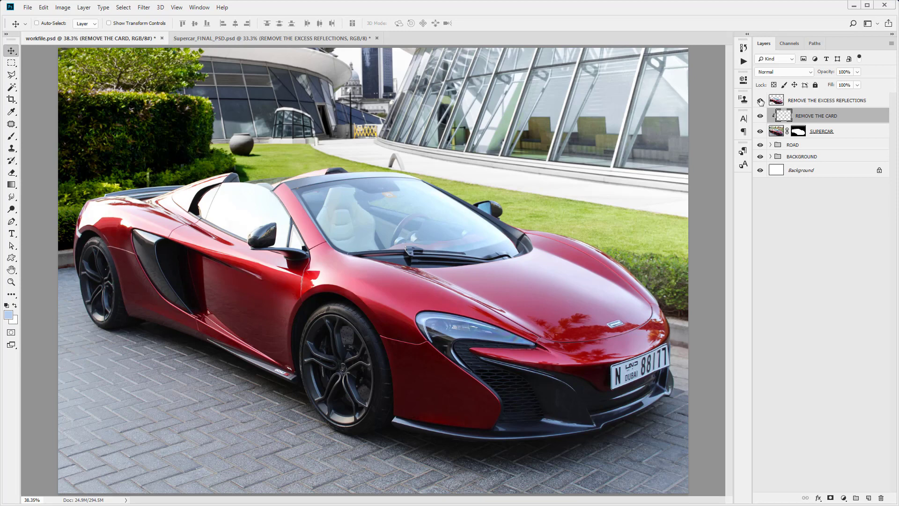
left_click(760, 101)
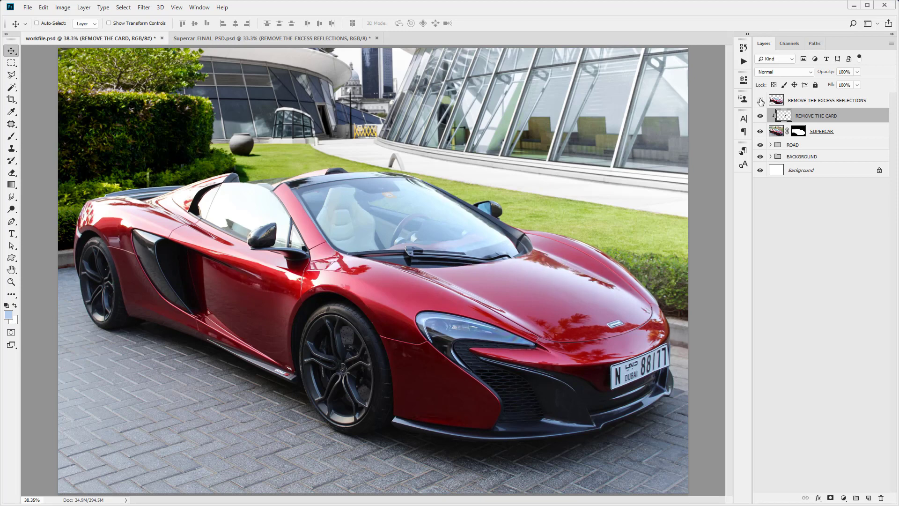
left_click(760, 100)
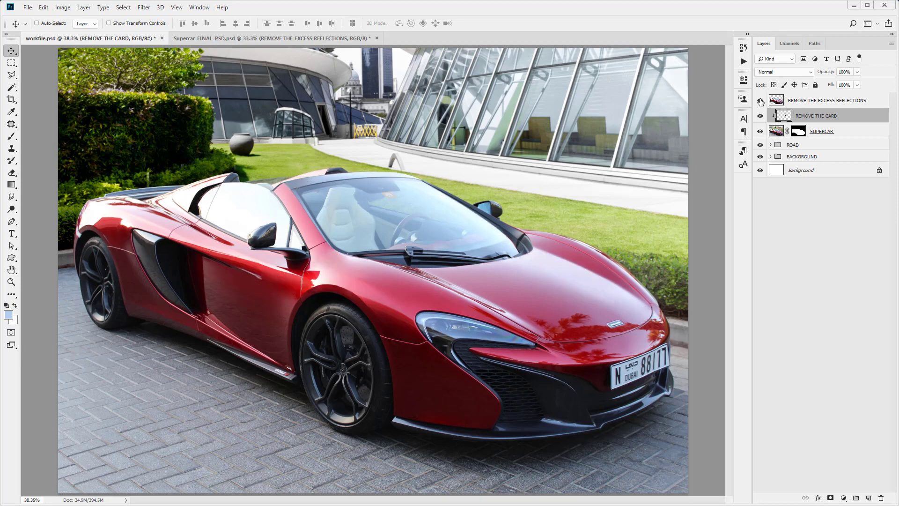
left_click(761, 101)
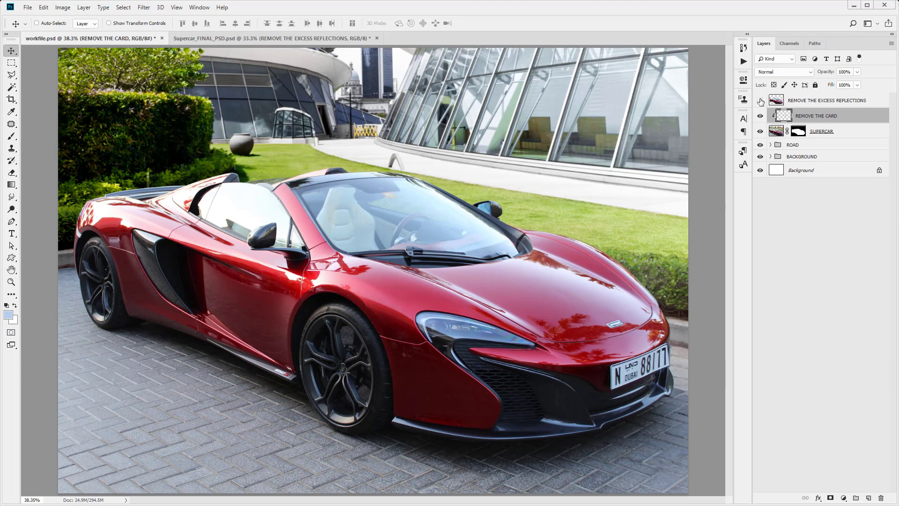
left_click(760, 101)
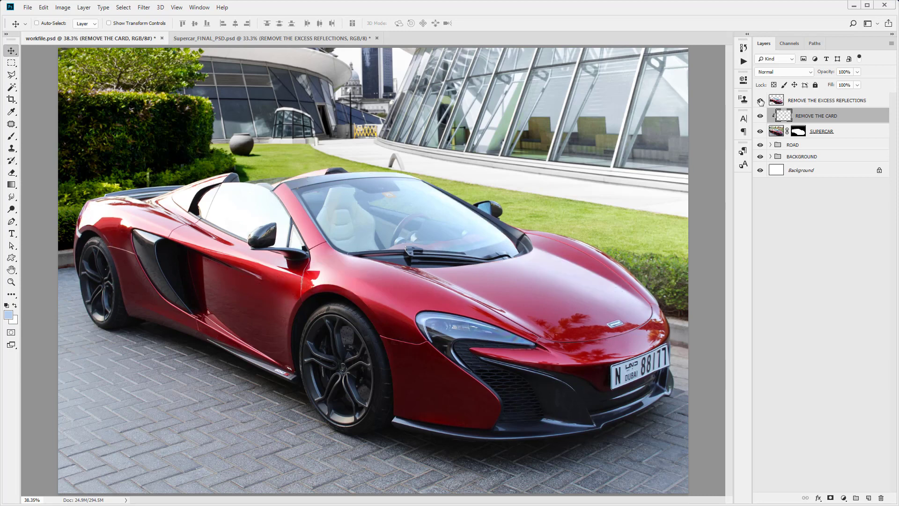
left_click(761, 101)
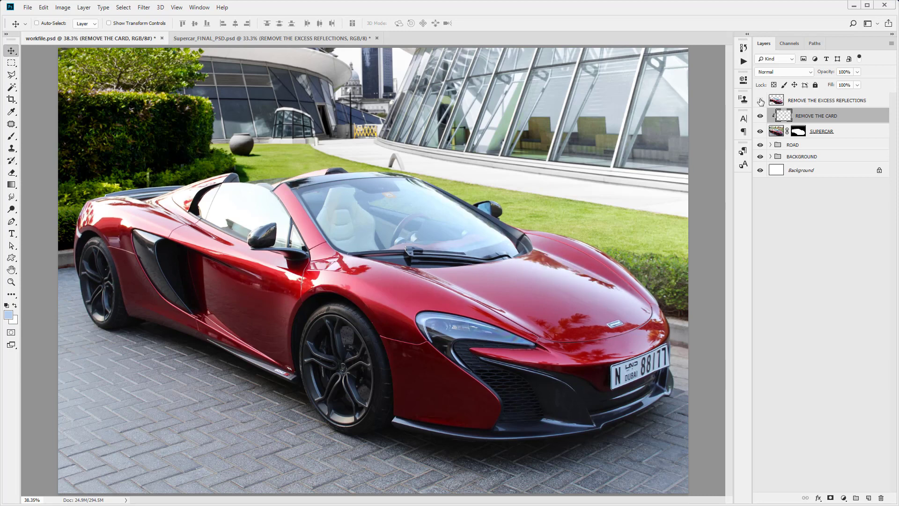
left_click(761, 101)
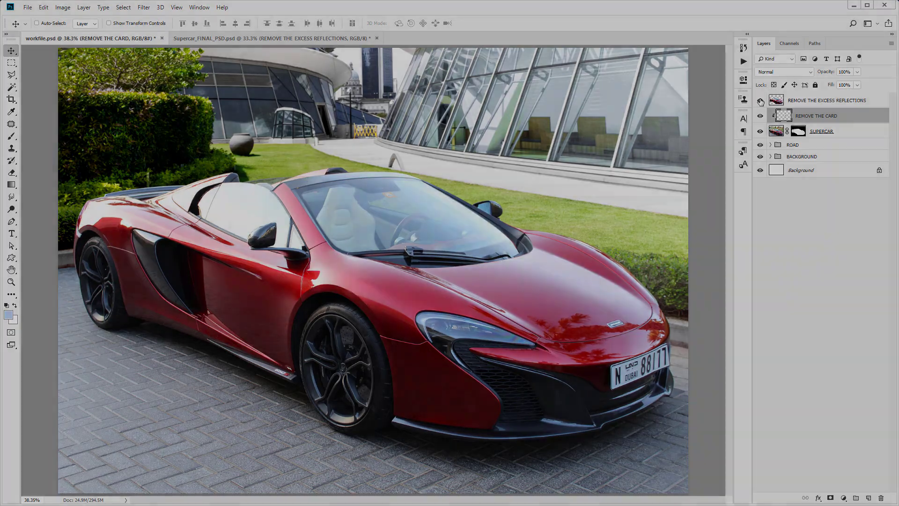